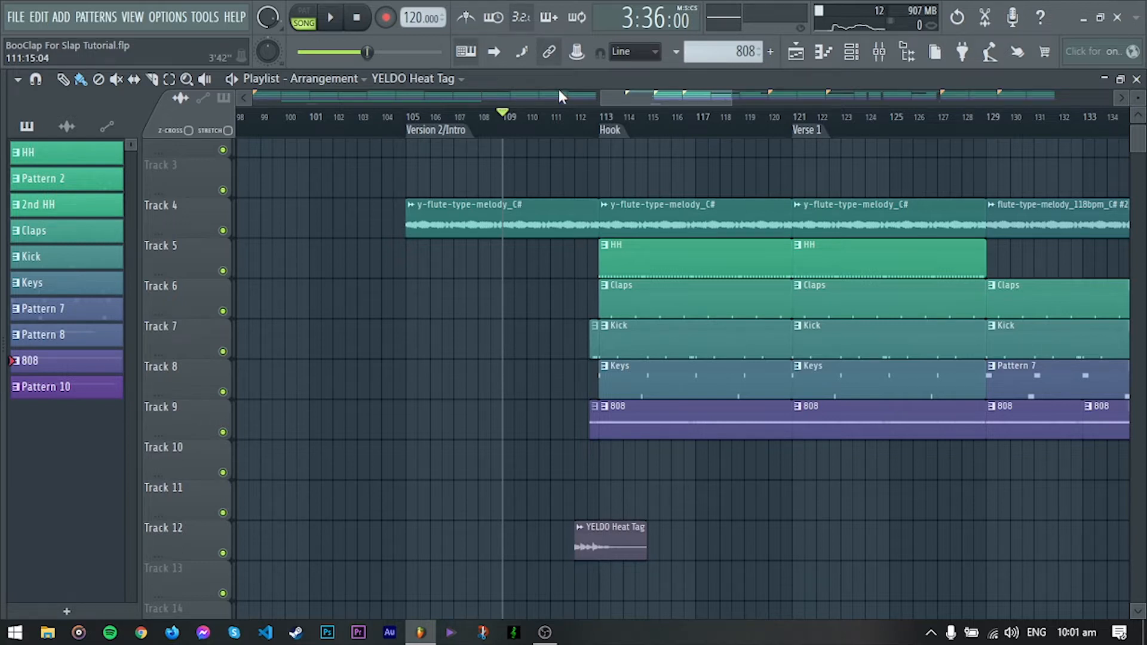
Play the arrangement from around bar 109 into Verse 1 to hear the current mix, and stop playback.
left_click(330, 17)
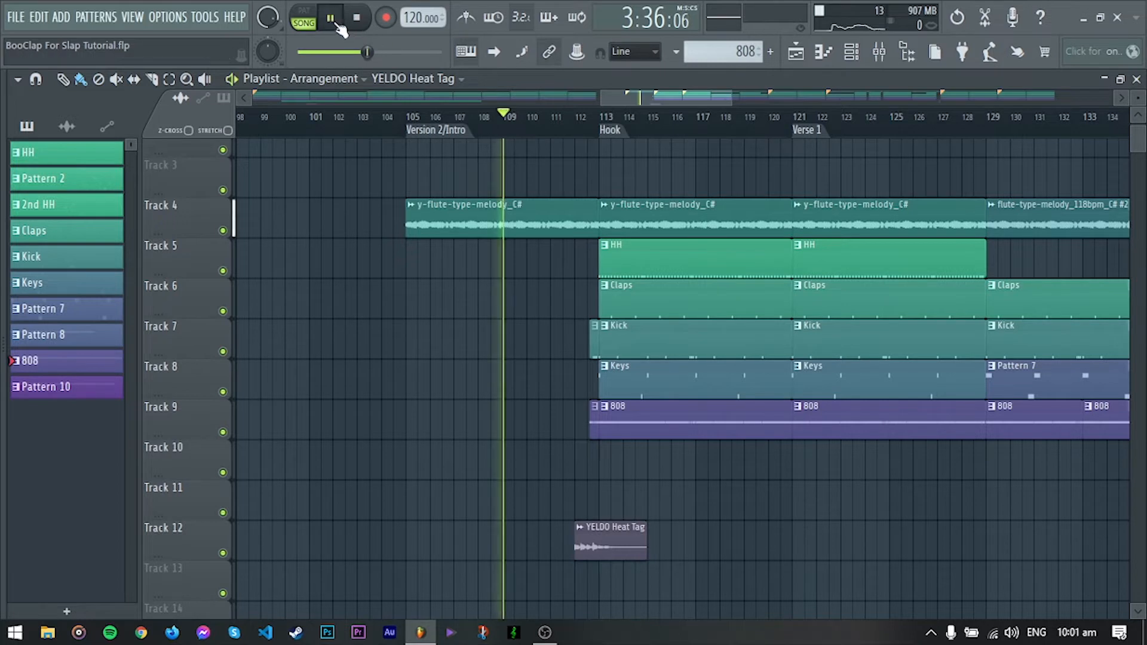
scroll(428, 251, "down", 2)
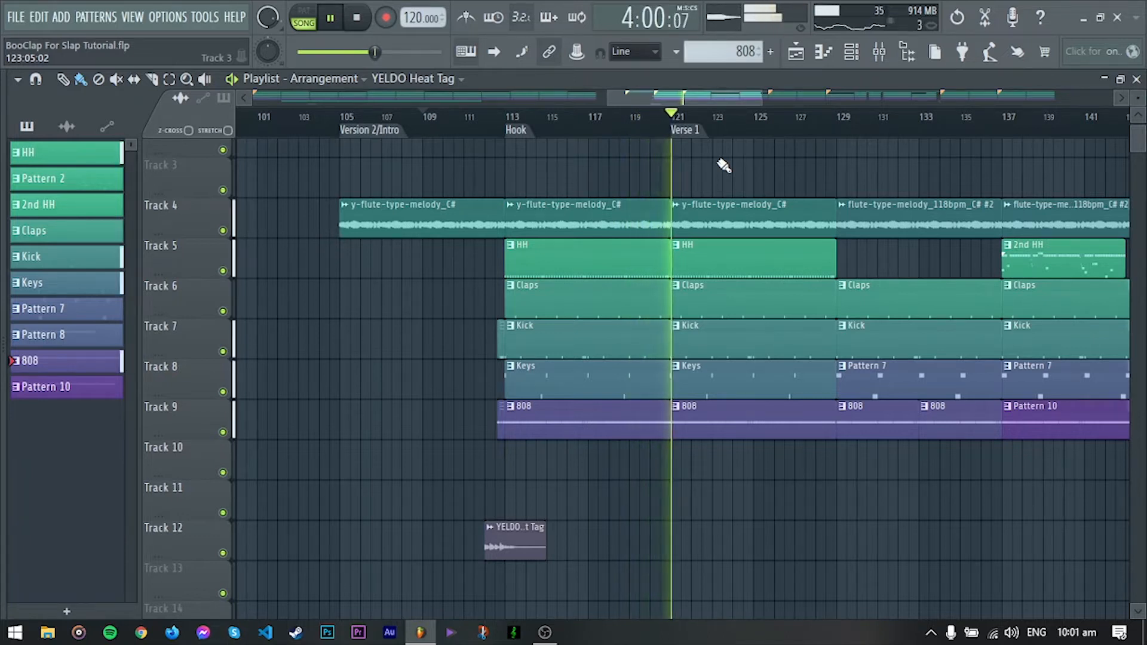
key("space")
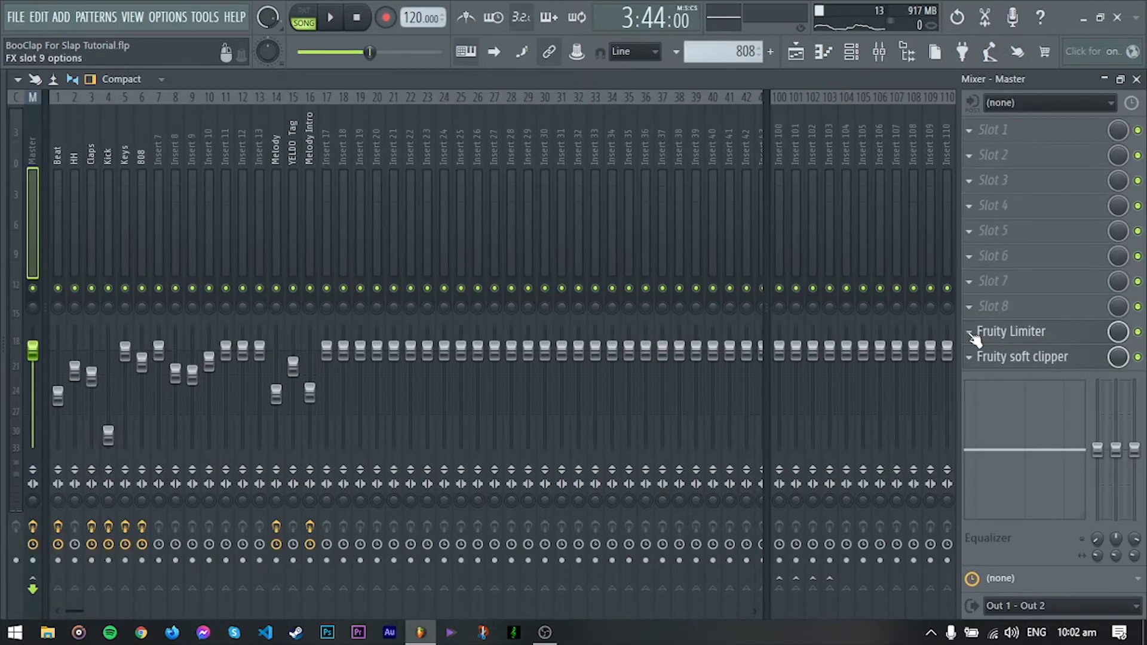
Remove the Fruity Limiter and the Fruity soft clipper from slots 9 and 10 of the master track.
right_click(970, 333)
left_click(978, 238)
left_click(655, 373)
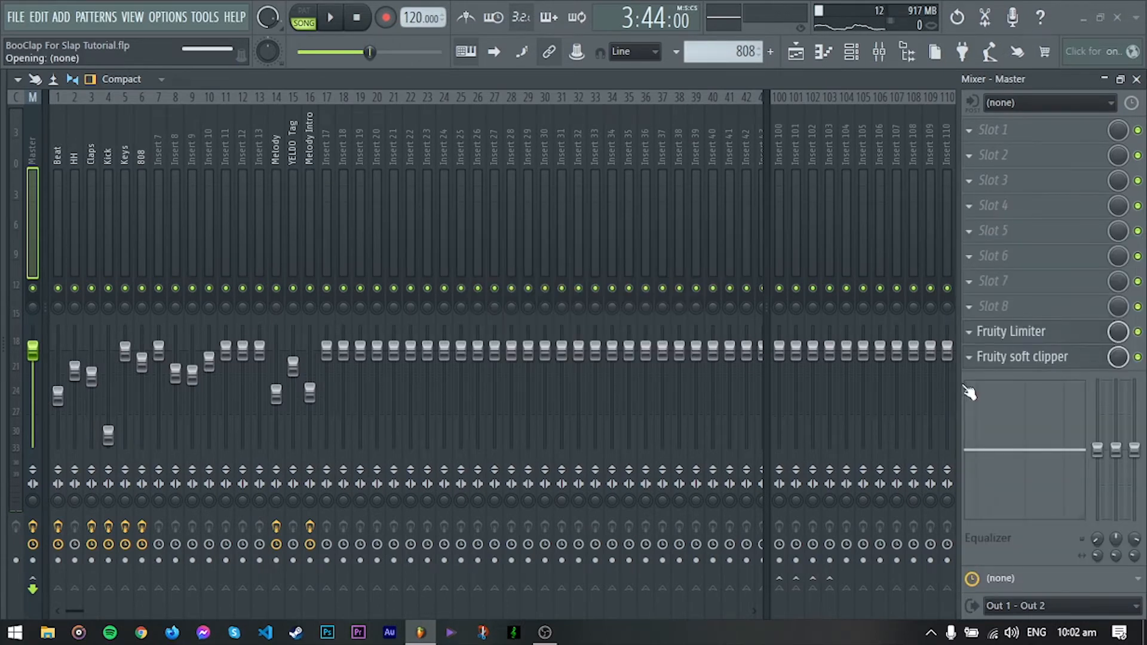
left_click(978, 359)
left_click(978, 238)
left_click(726, 374)
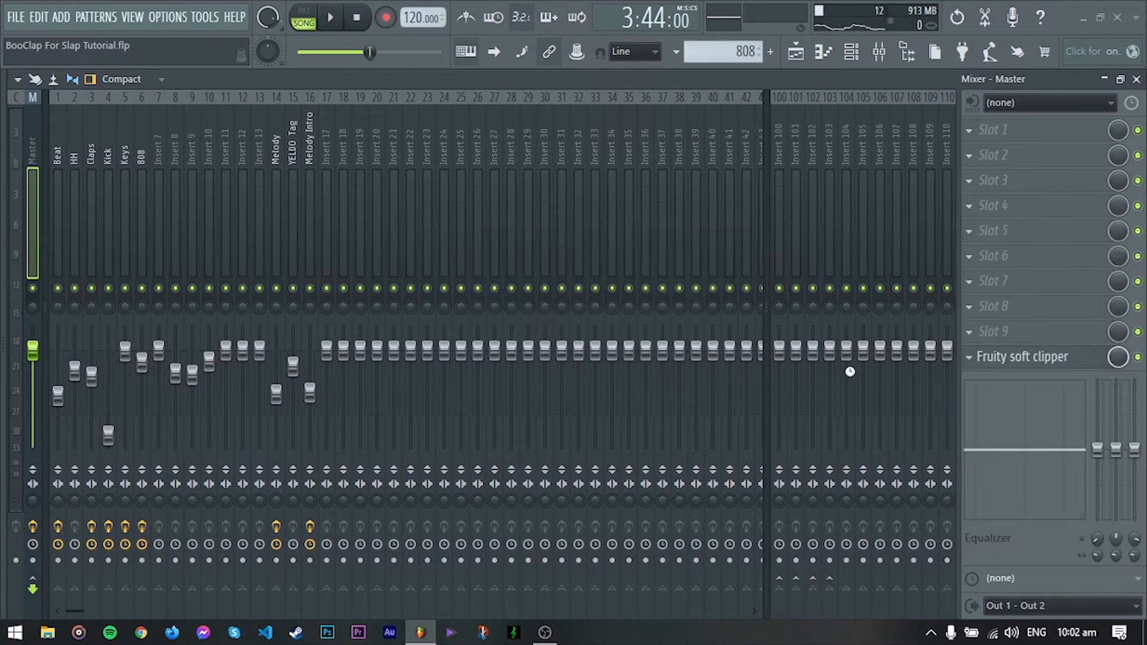
Play the beat through the empty master chain, watching the mixer levels, and stop playback.
key("space")
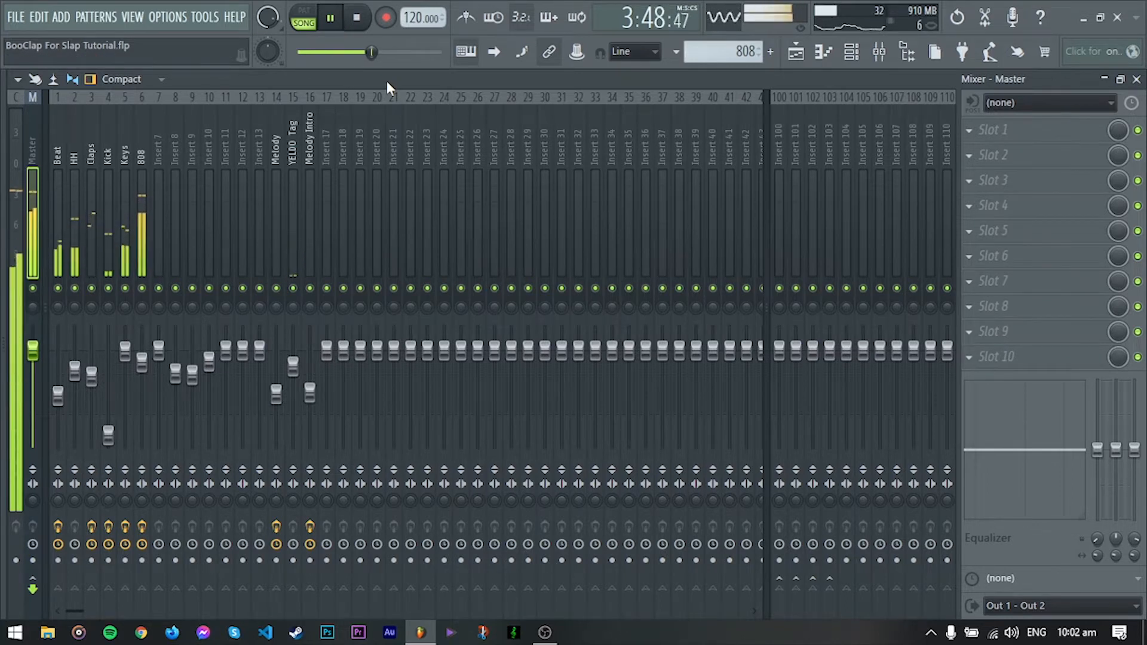
left_click_drag(385, 78, 371, 156)
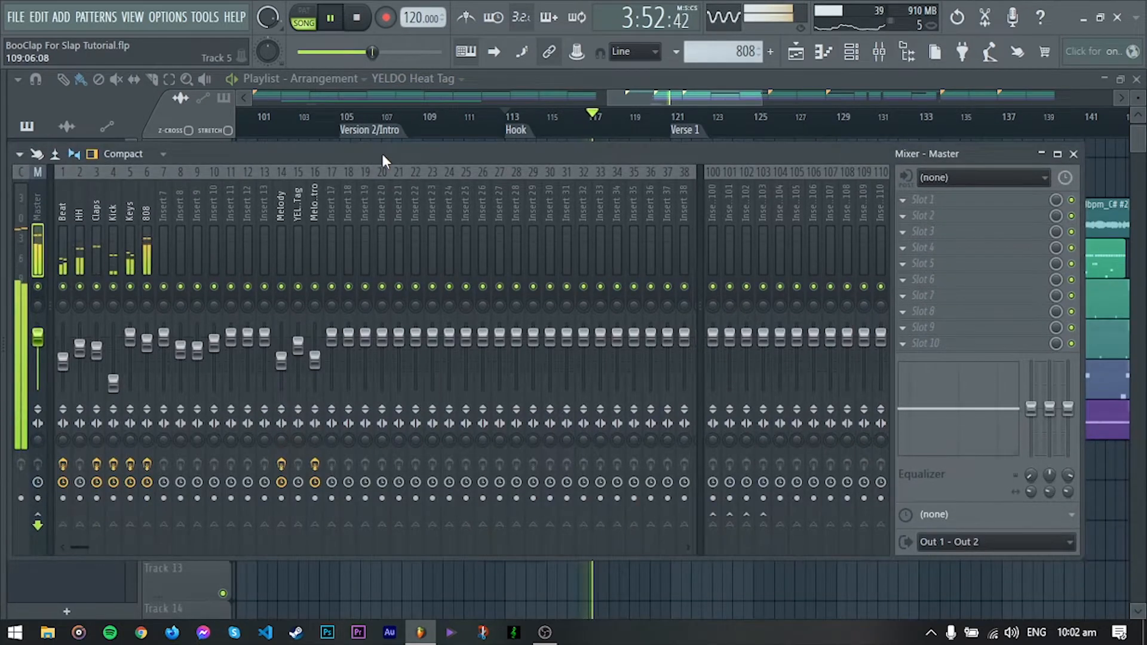
double_click(381, 151)
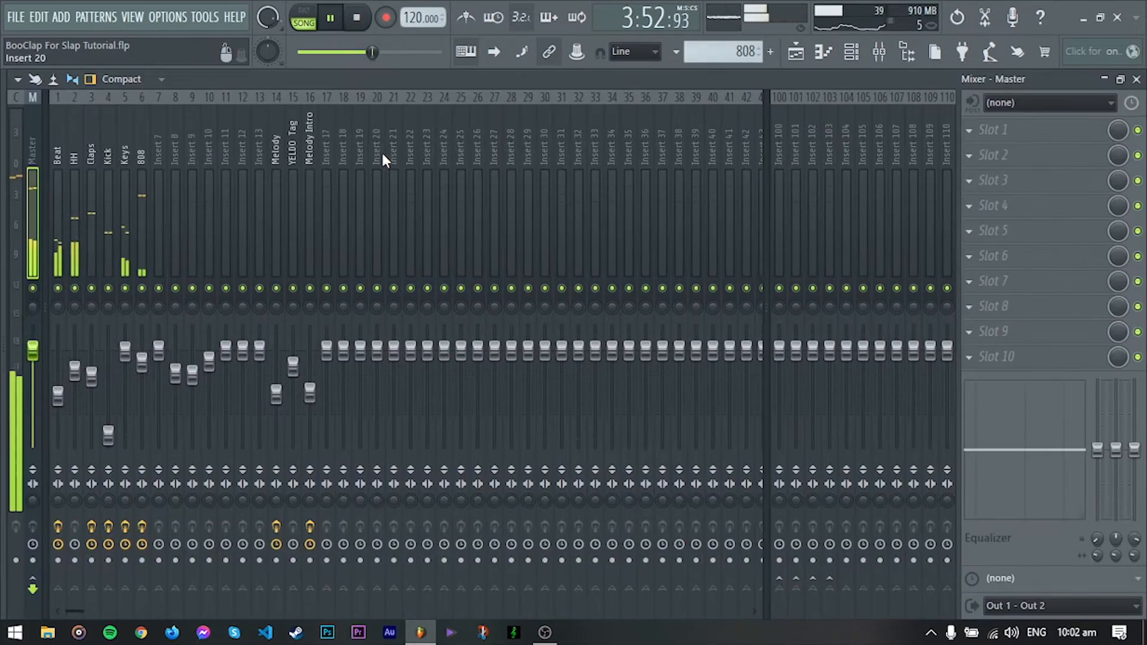
left_click(361, 31)
Load Fruity Limiter in slot 9 and Fruity Soft Clipper in slot 10 of the master track.
left_click(742, 128)
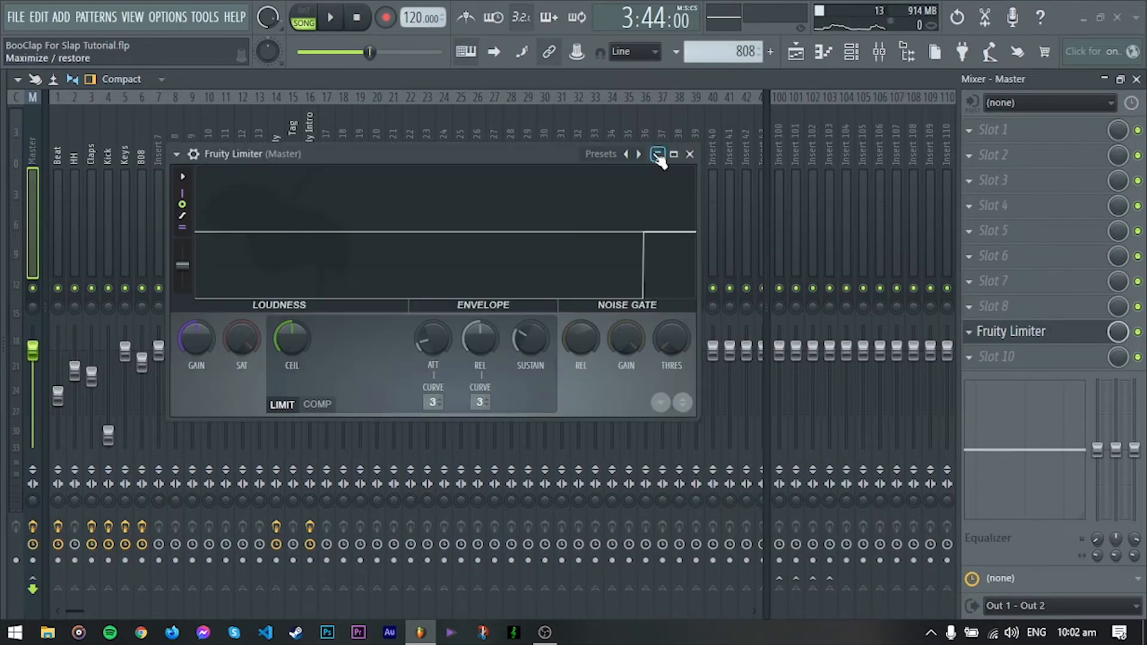
left_click_drag(543, 144, 565, 127)
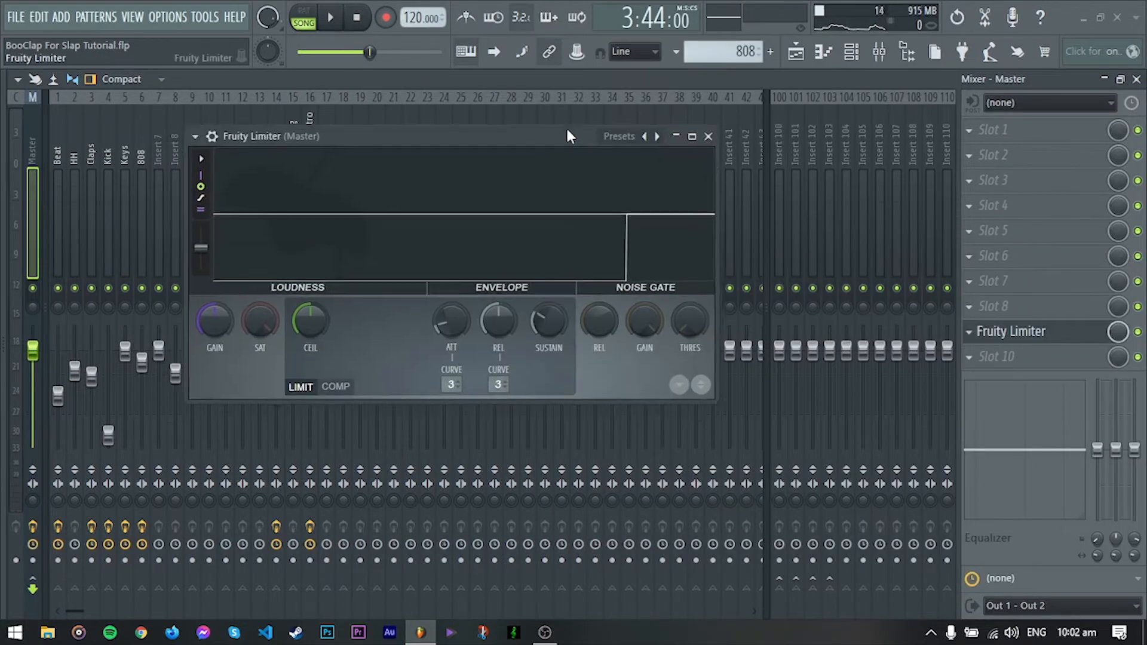
left_click(969, 357)
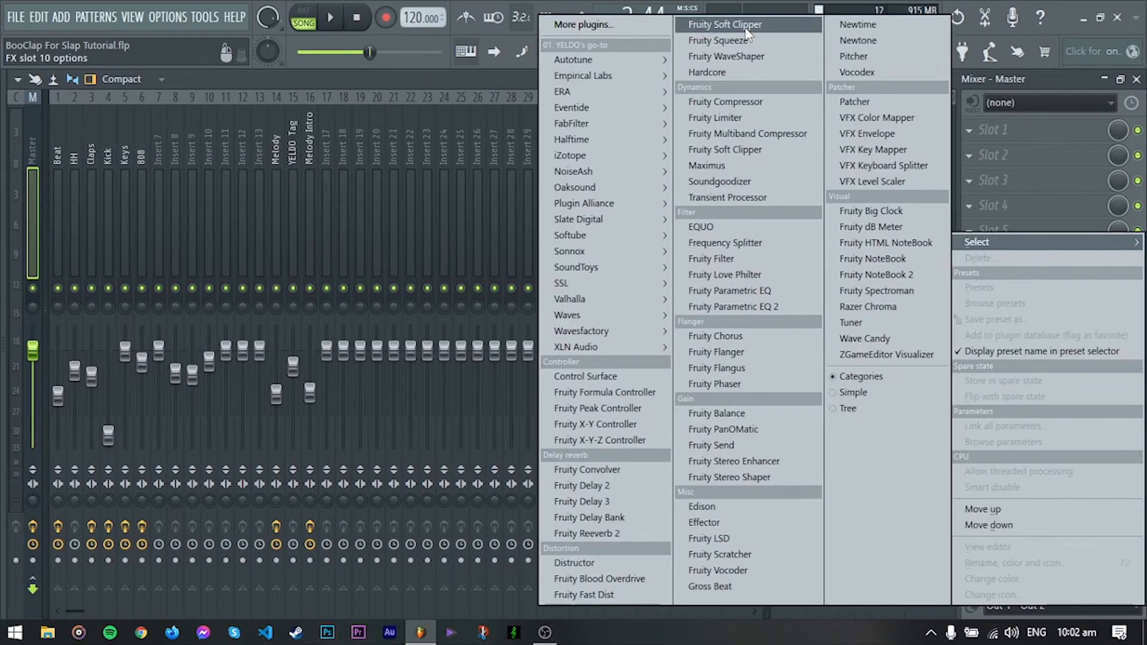
left_click(746, 27)
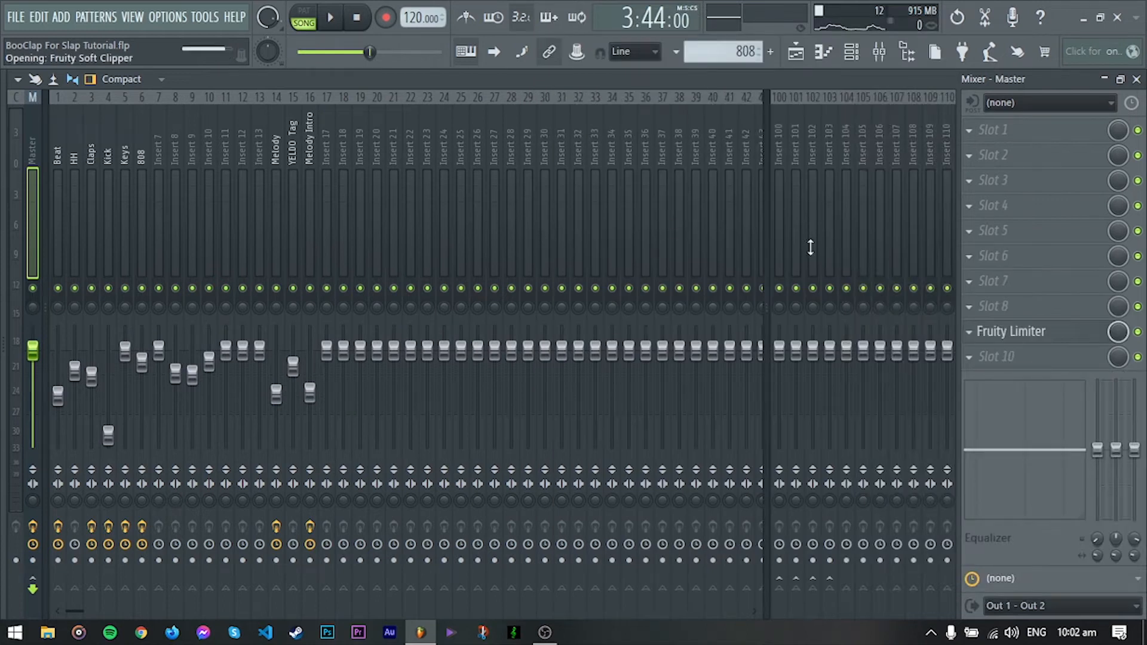
left_click(761, 305)
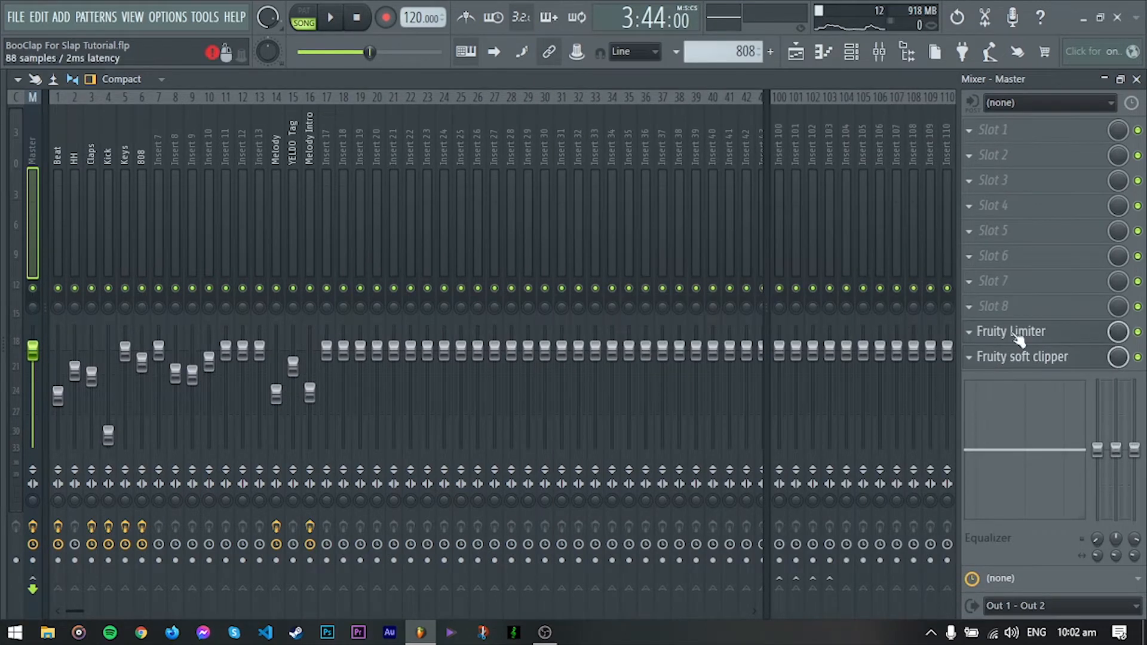
Open the master's Fruity Limiter and raise its ceiling to the maximum.
left_click(1011, 331)
left_click_drag(486, 110, 547, 108)
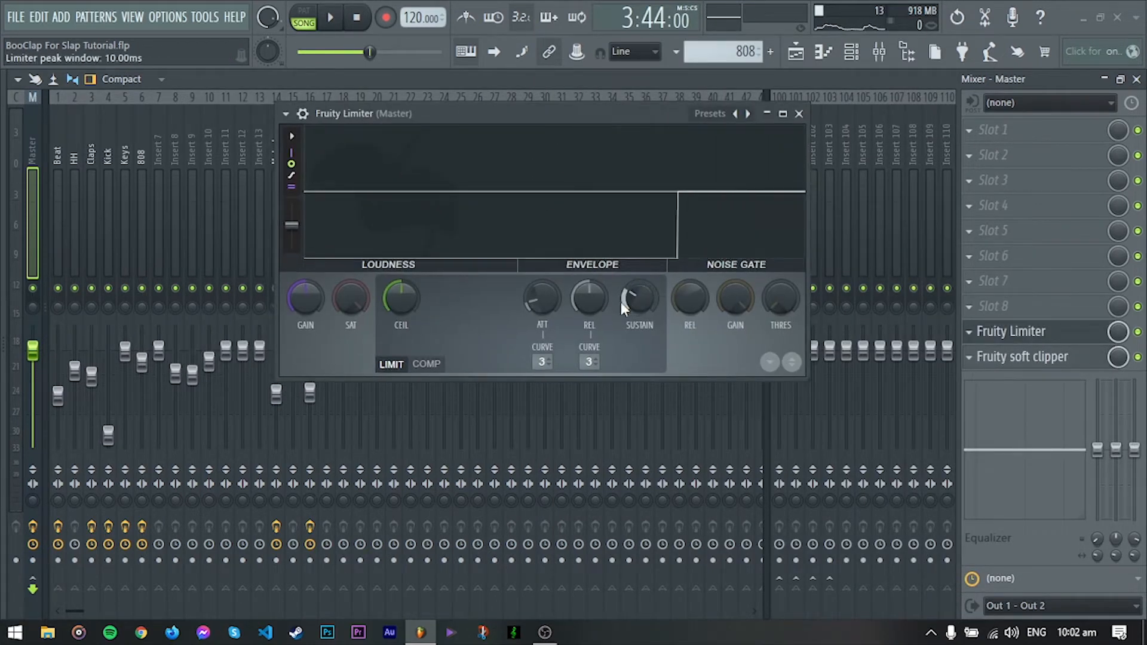
left_click_drag(404, 299, 404, 239)
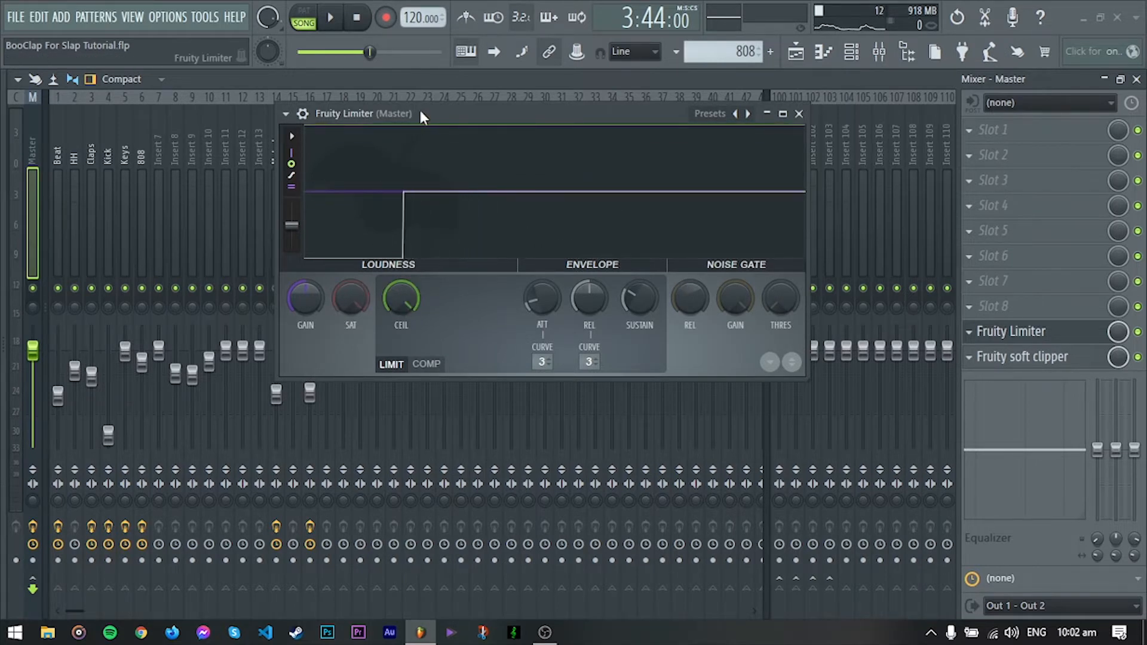
left_click_drag(422, 117, 520, 170)
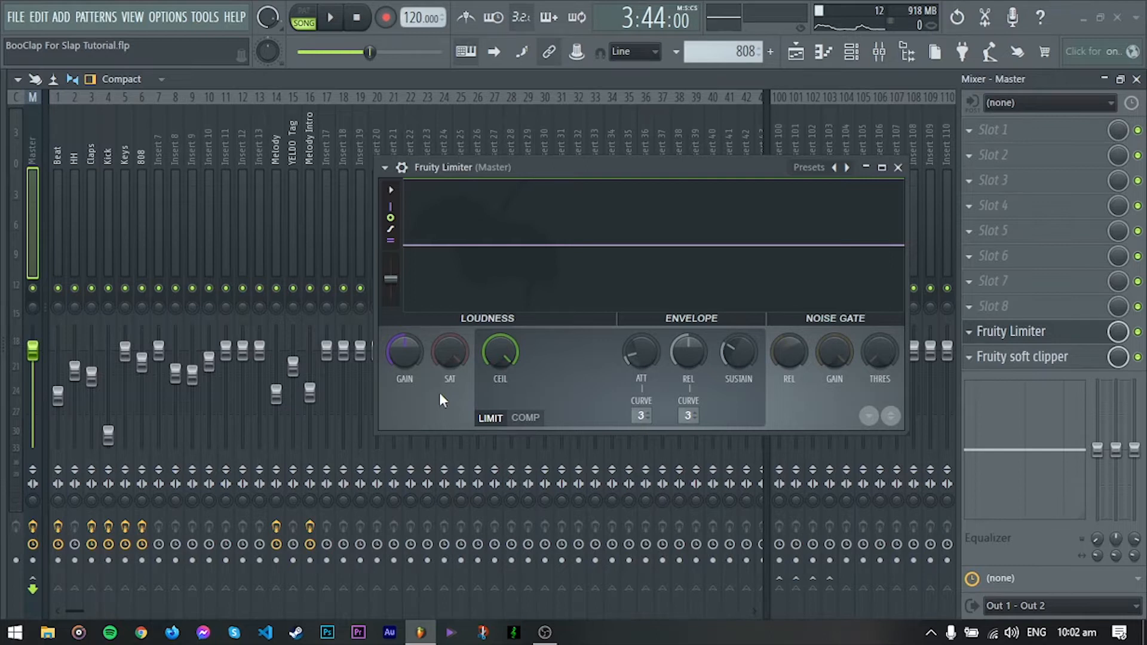
Raise the Fruity Limiter's loudness gain to about 7.2 dB during playback, and close the plugin after stopping.
key("space")
left_click_drag(403, 358, 404, 304)
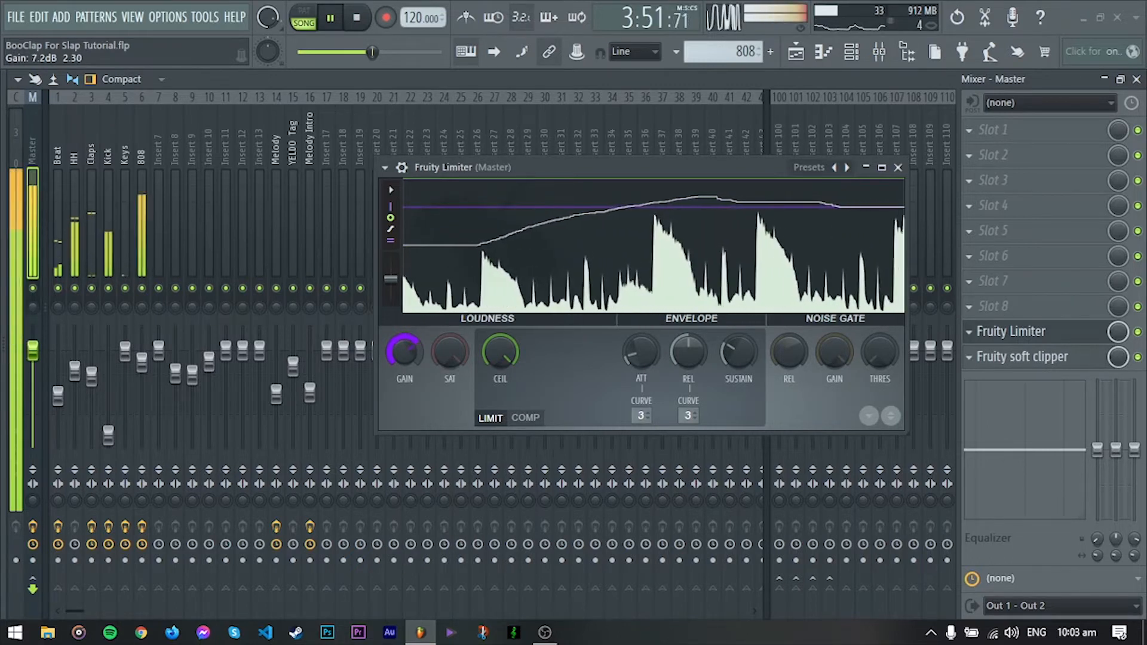
mouse_move(403, 309)
left_mouse_down()
mouse_move(404, 284)
mouse_move(404, 307)
left_mouse_up()
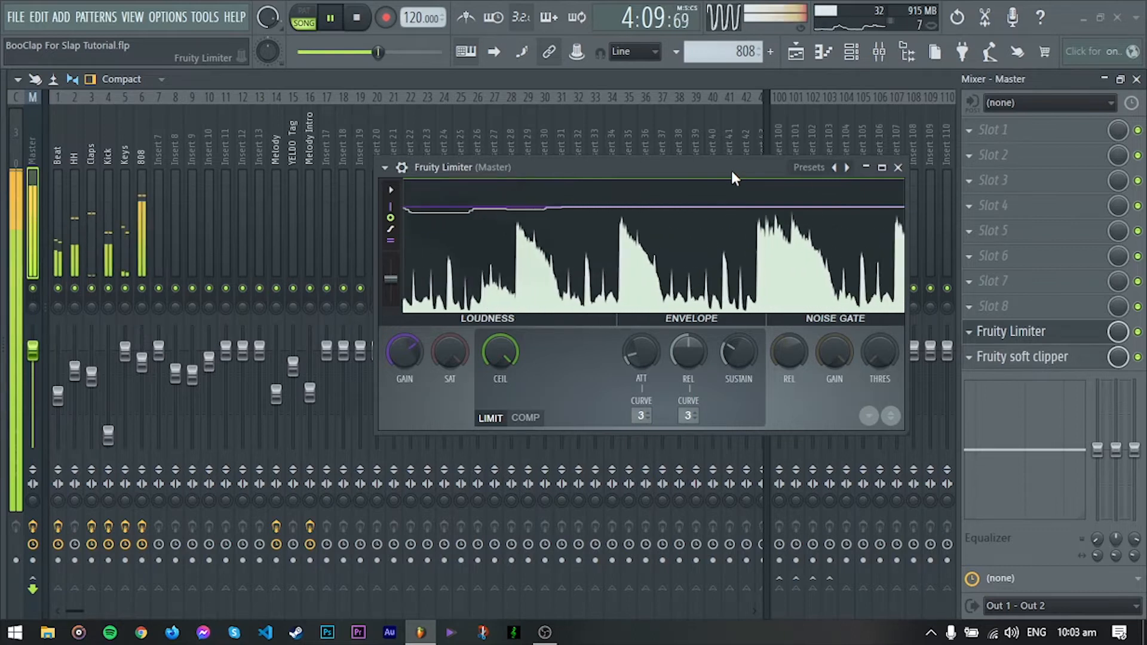
key("space")
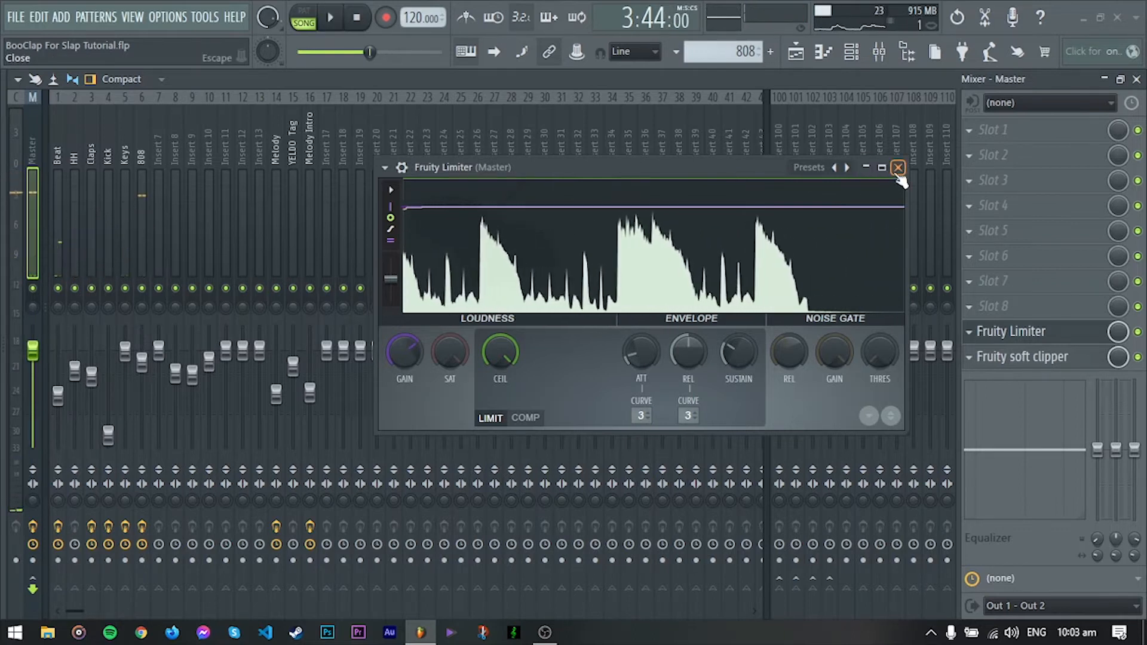
left_click(898, 168)
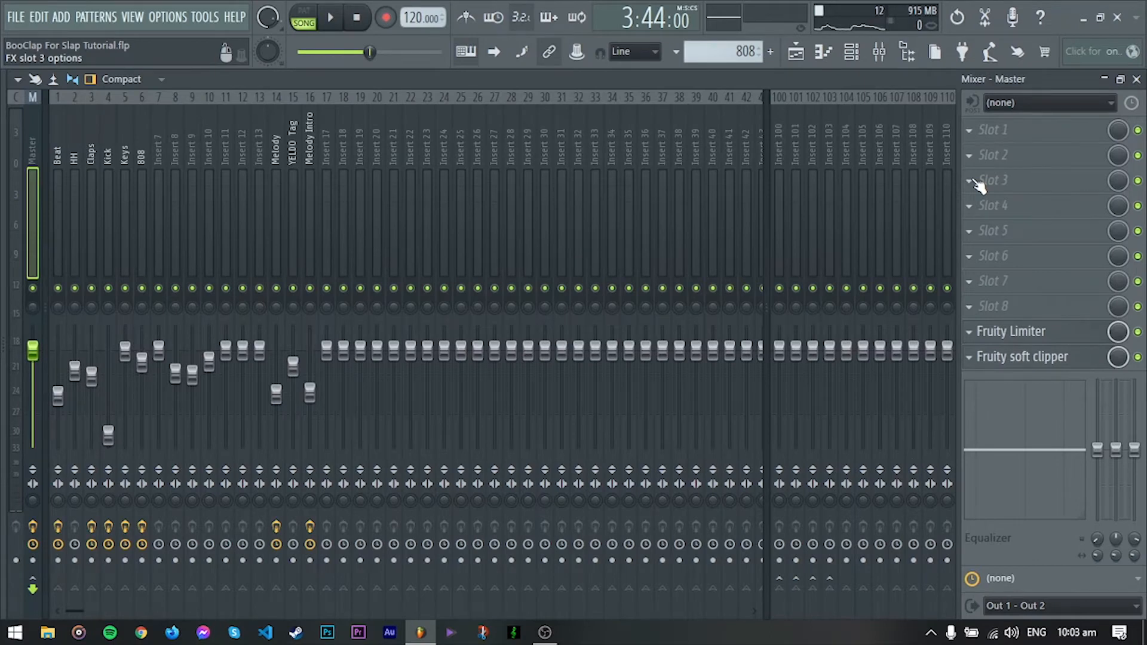
left_click(976, 184)
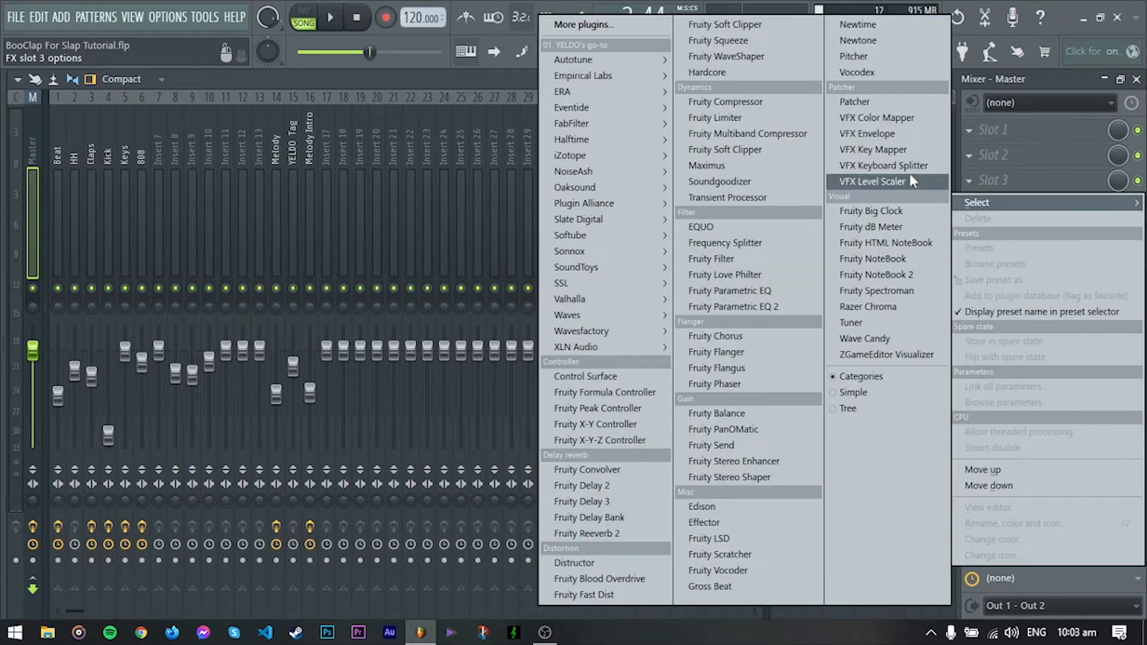
mouse_move(577, 165)
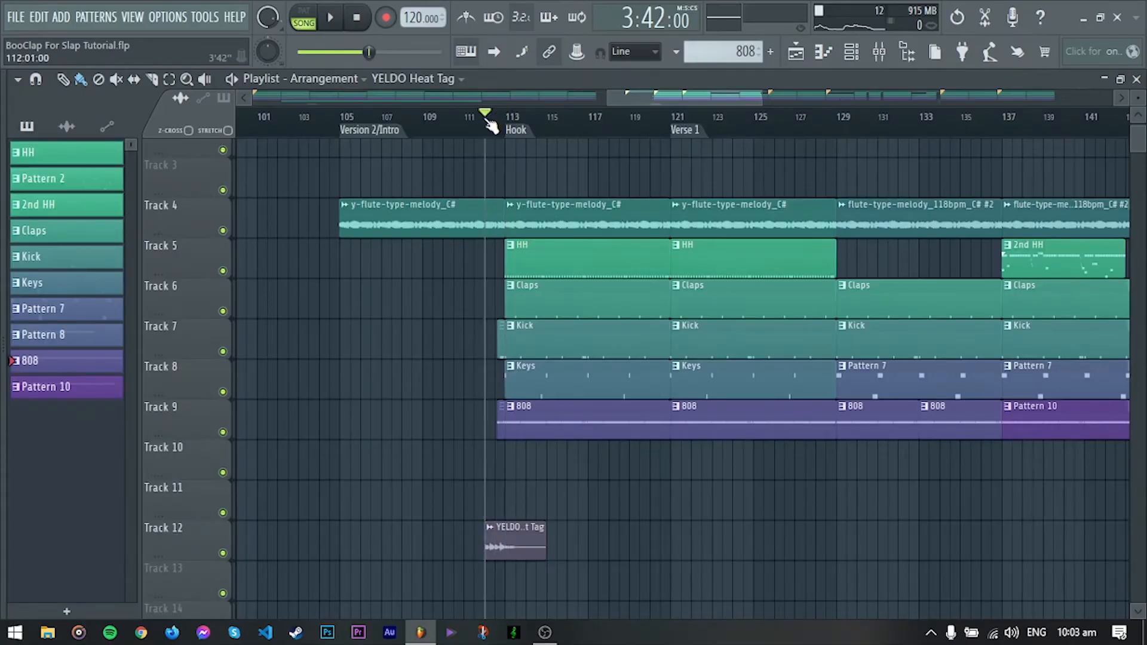
Play the arrangement from bar 112 and examine the Fruity Limiter's waveform over the playlist, closing the plugin and stopping playback.
key("space")
scroll(478, 269, "up", 5)
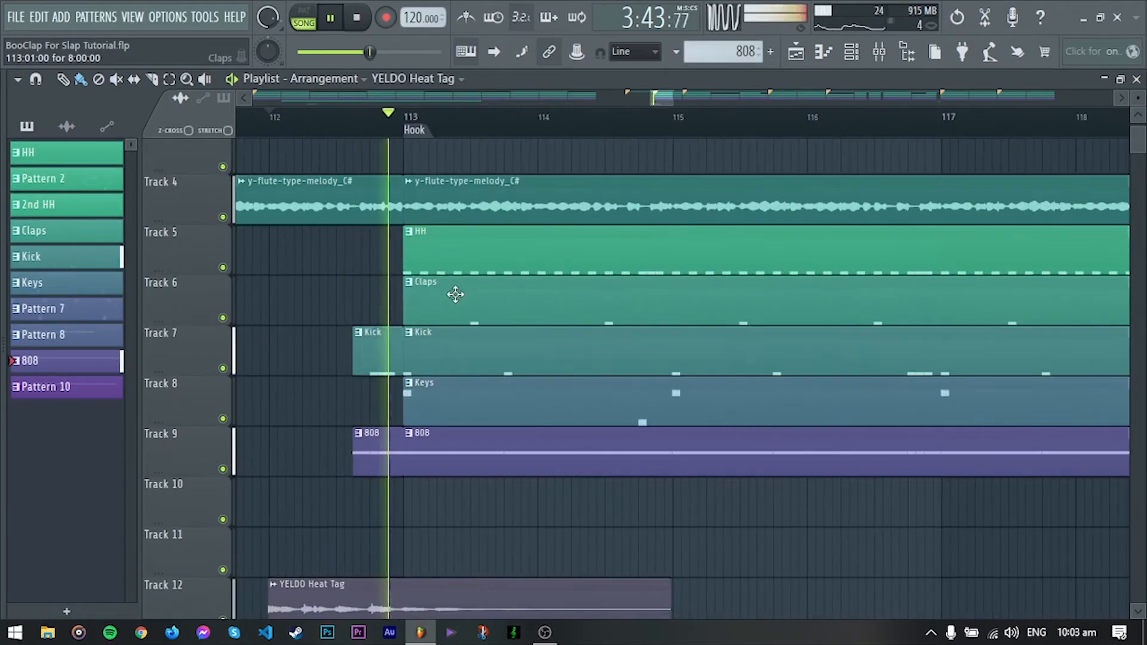
scroll(526, 297, "down", 2)
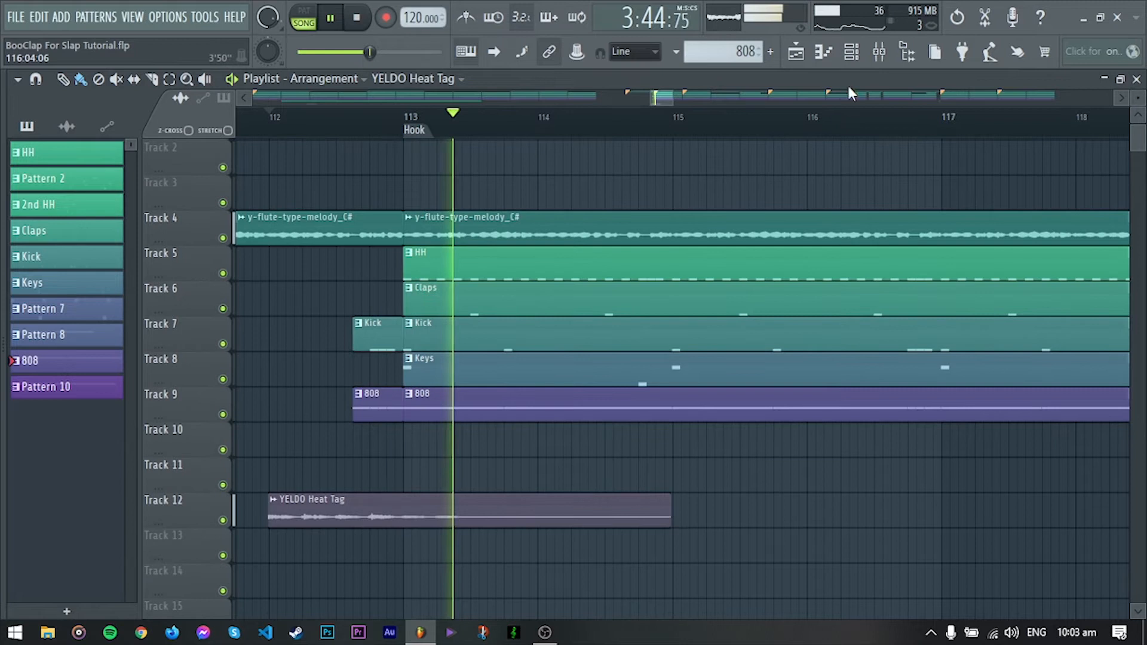
left_click(889, 58)
left_click(1016, 333)
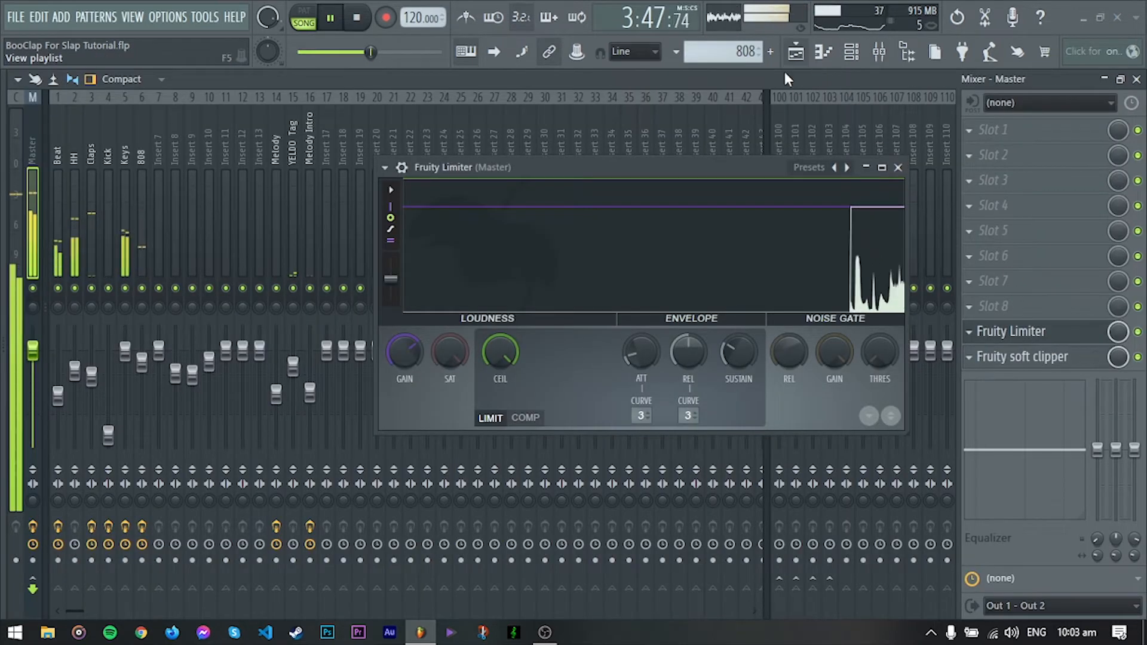
left_click(799, 52)
left_click_drag(580, 434, 579, 388)
left_click_drag(676, 236, 465, 238)
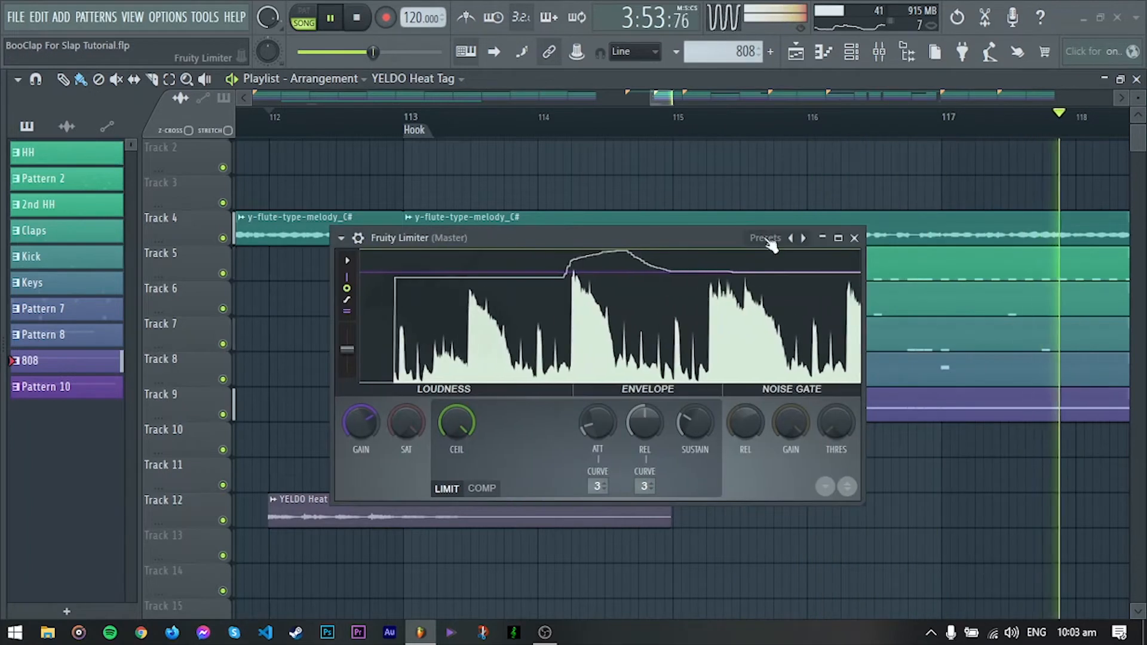
left_click(855, 238)
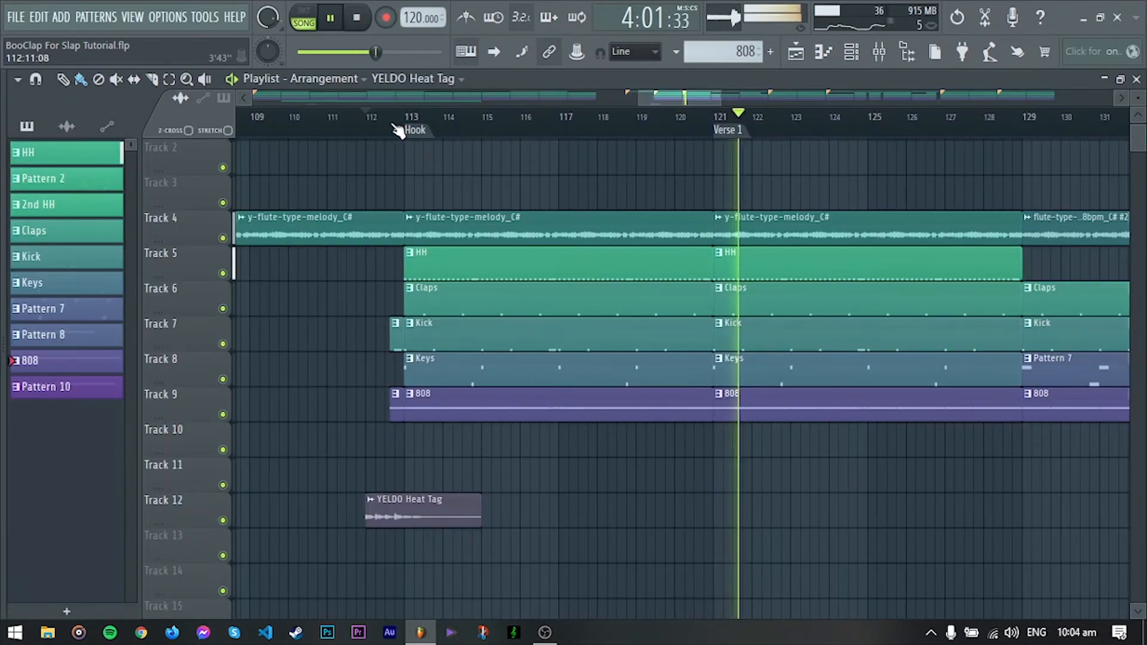
key("space")
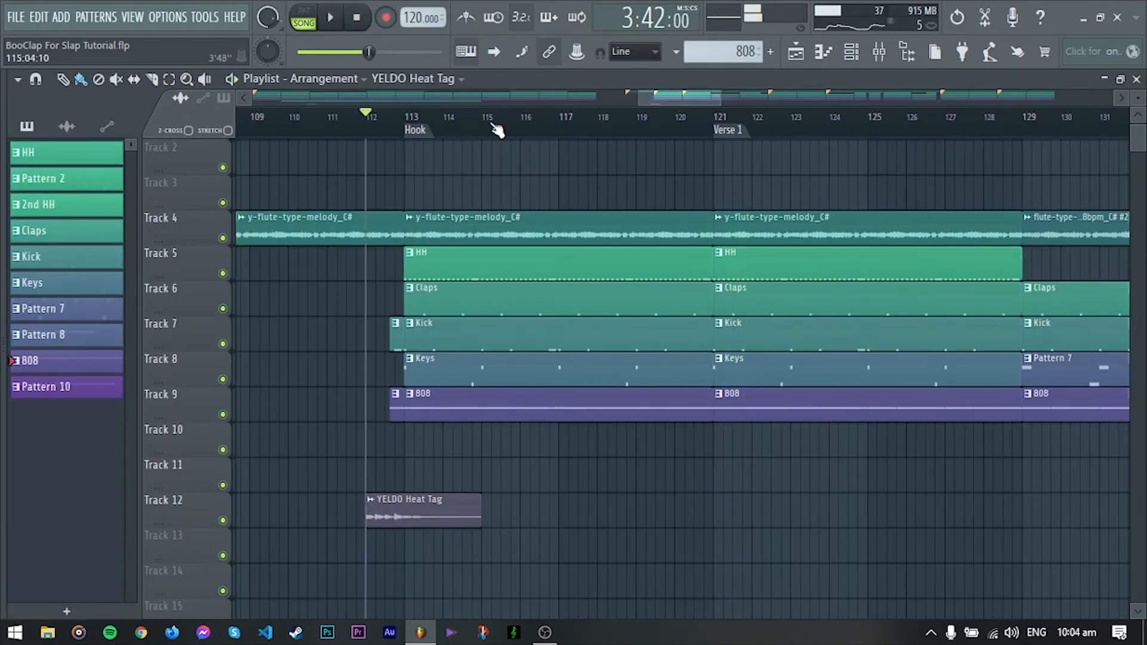
Load the Waves SSLComp Stereo compressor in slot 3 of the master track.
left_click(882, 53)
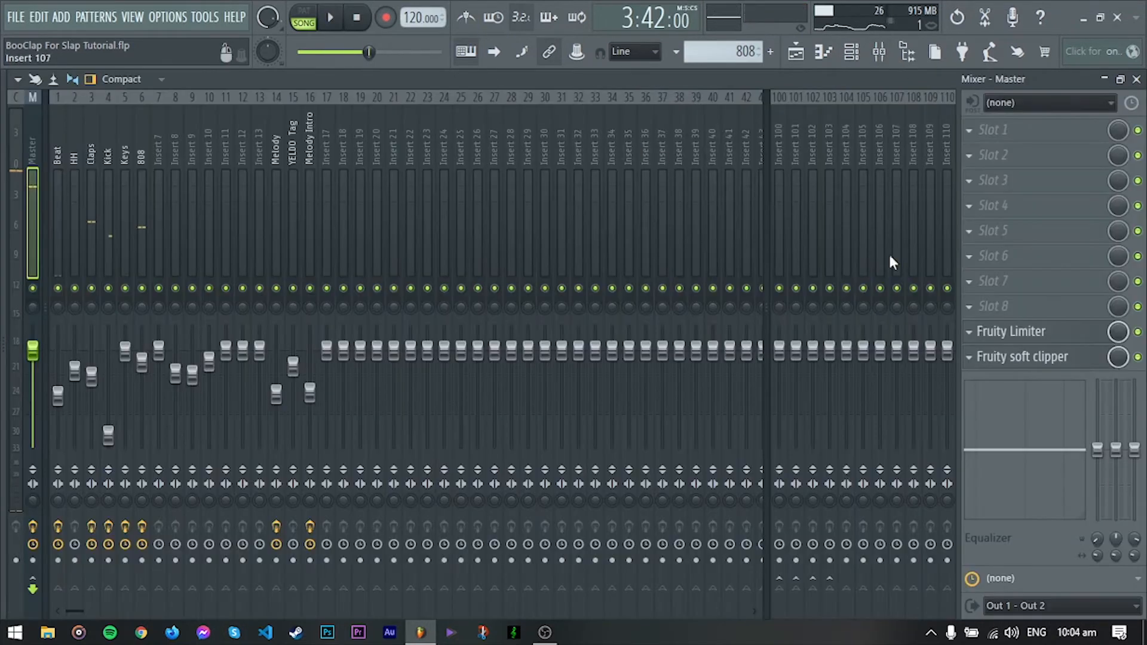
left_click(984, 177)
mouse_move(597, 315)
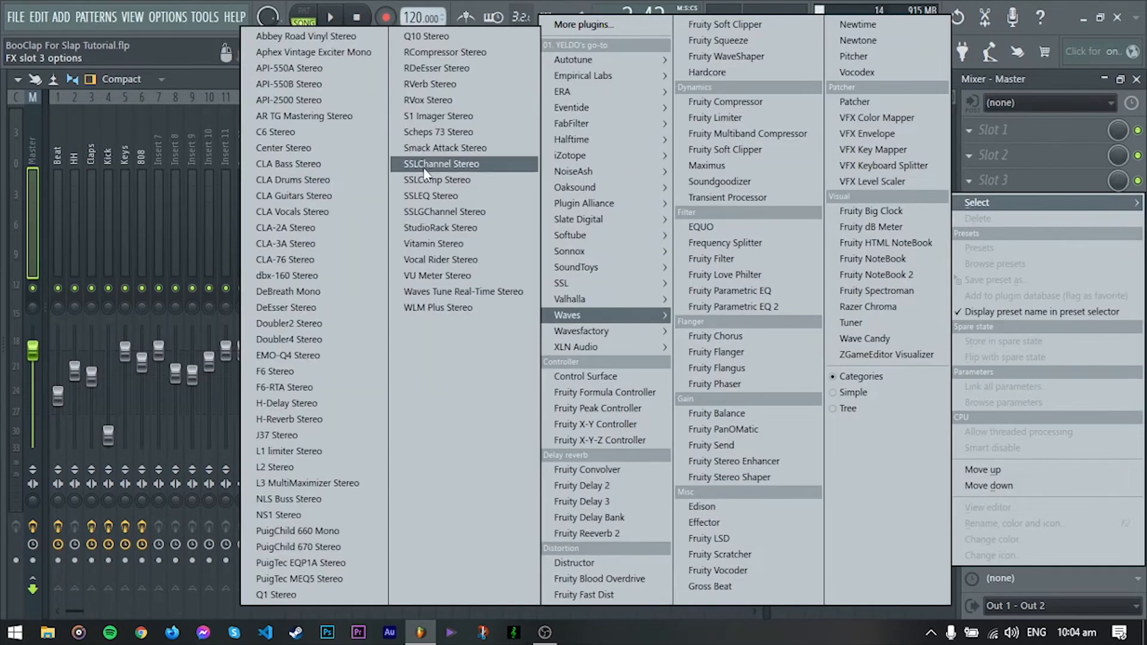
left_click(440, 179)
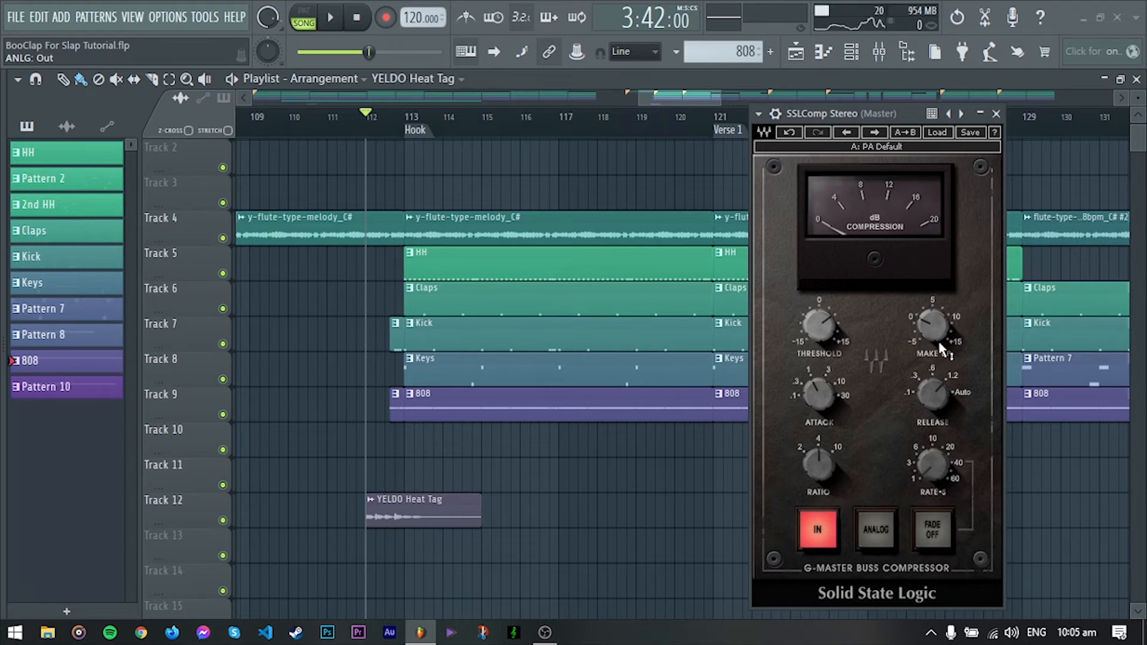
With the beat playing, set SSLComp's threshold to its maximum, makeup to 15.0 dB and attack to 30 ms.
key("space")
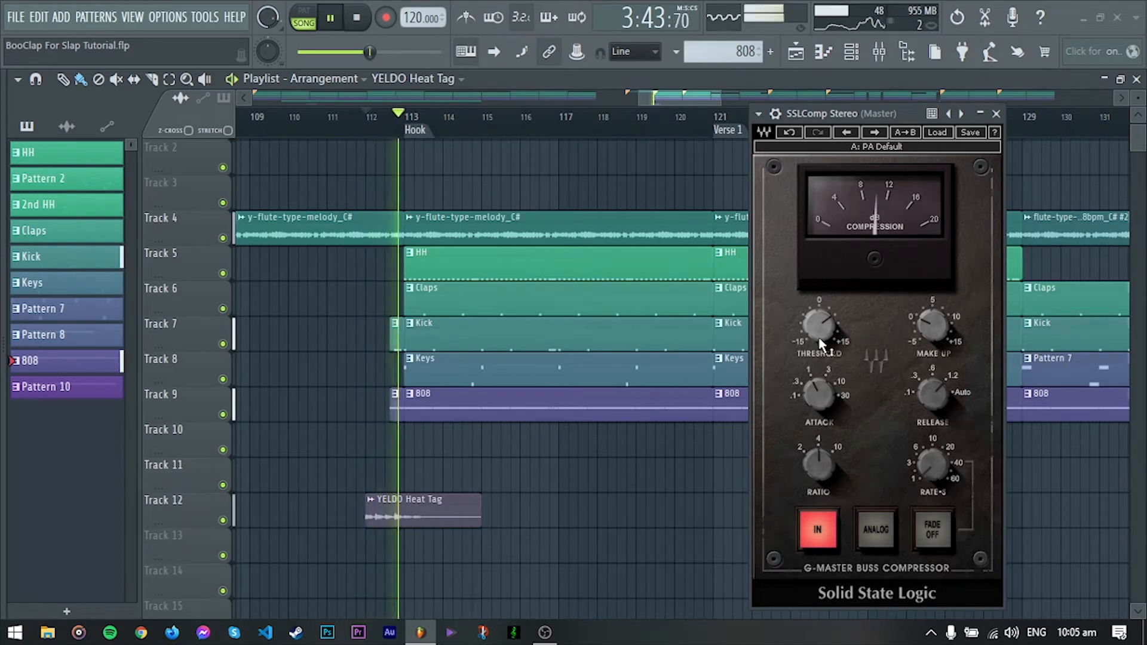
left_click_drag(931, 328, 932, 305)
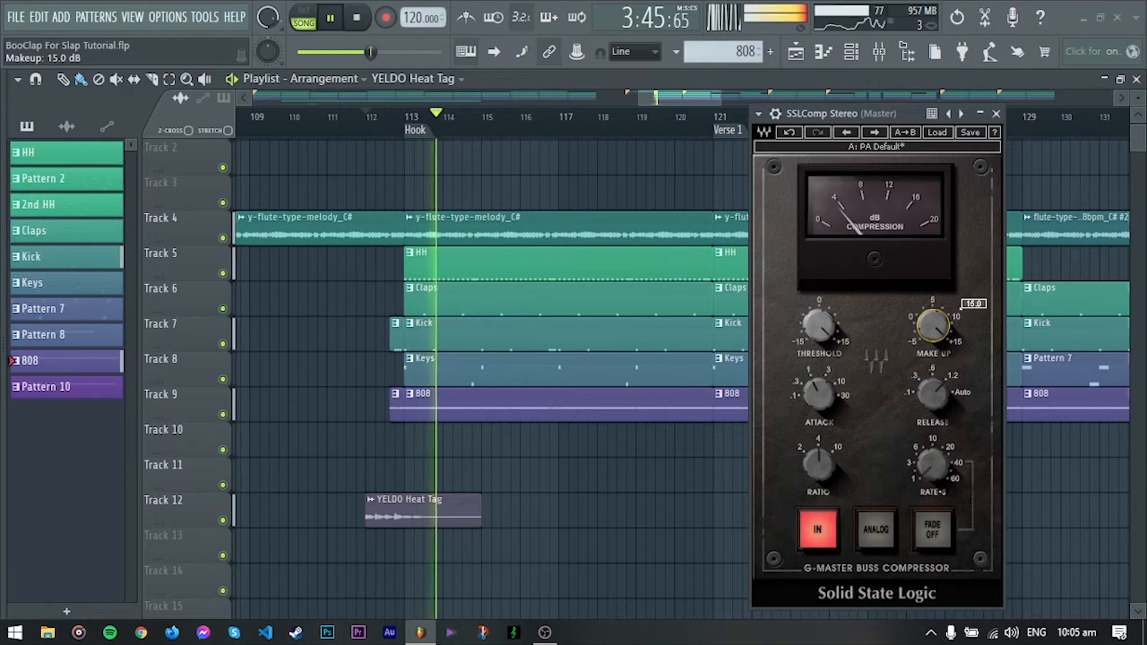
left_click_drag(819, 394, 820, 371)
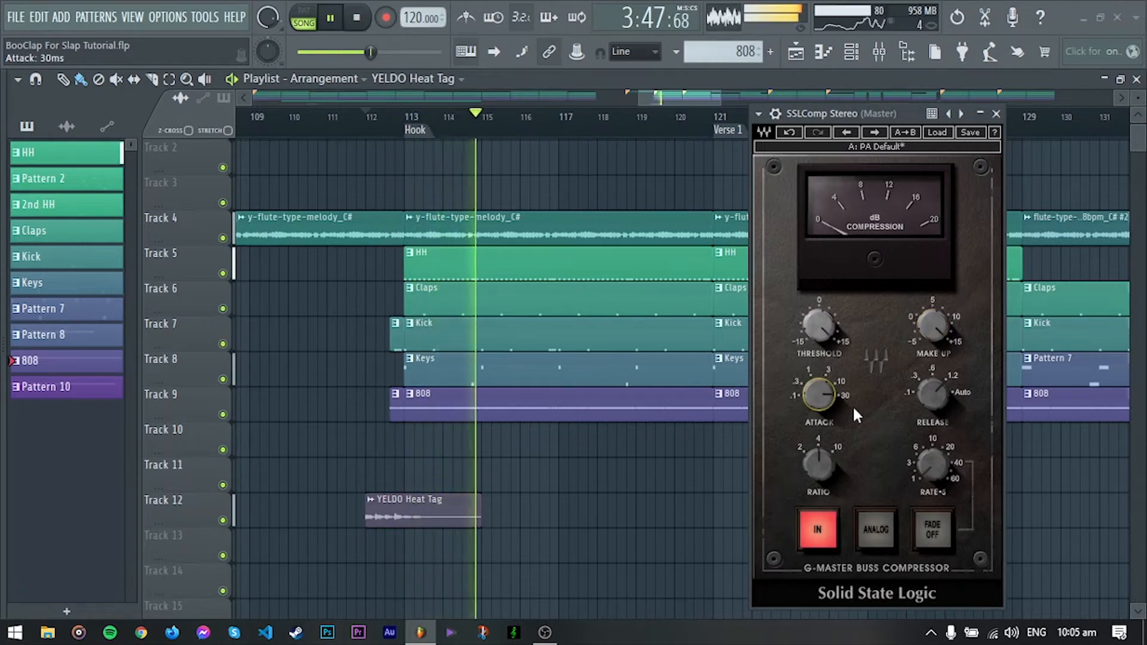
left_click_drag(862, 113, 836, 122)
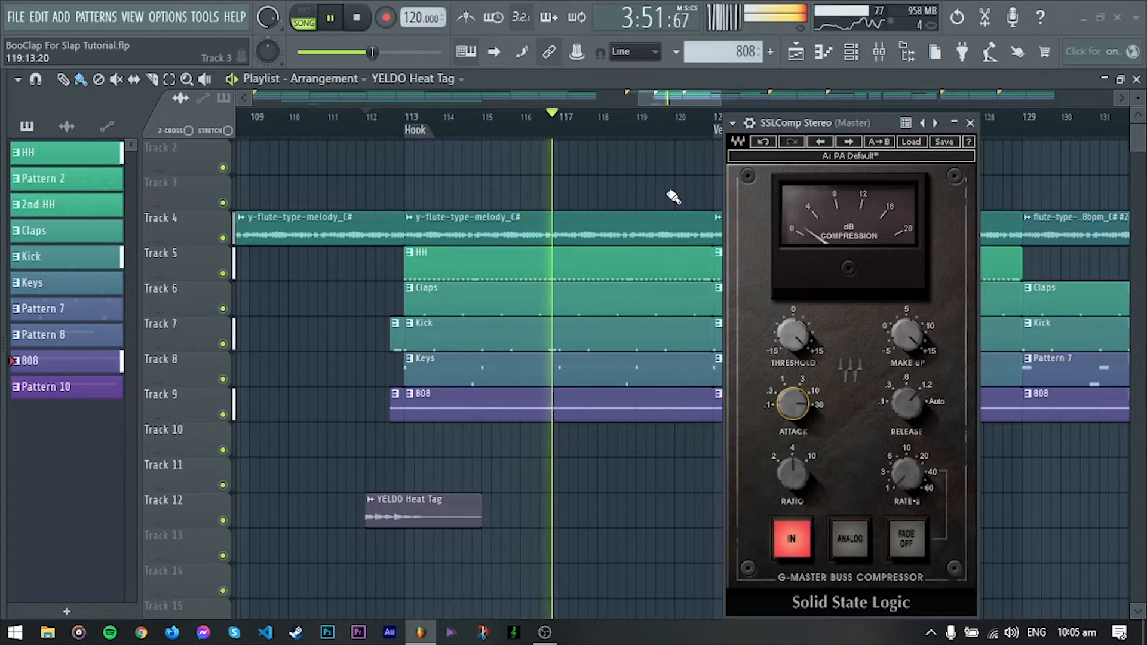
Stop playback and export the selected part of the beat as the WAV file BooClap For Slap Tutorial - Clipped.
key("space")
left_click_drag(370, 137, 559, 139)
key("ctrl+r")
key("Return")
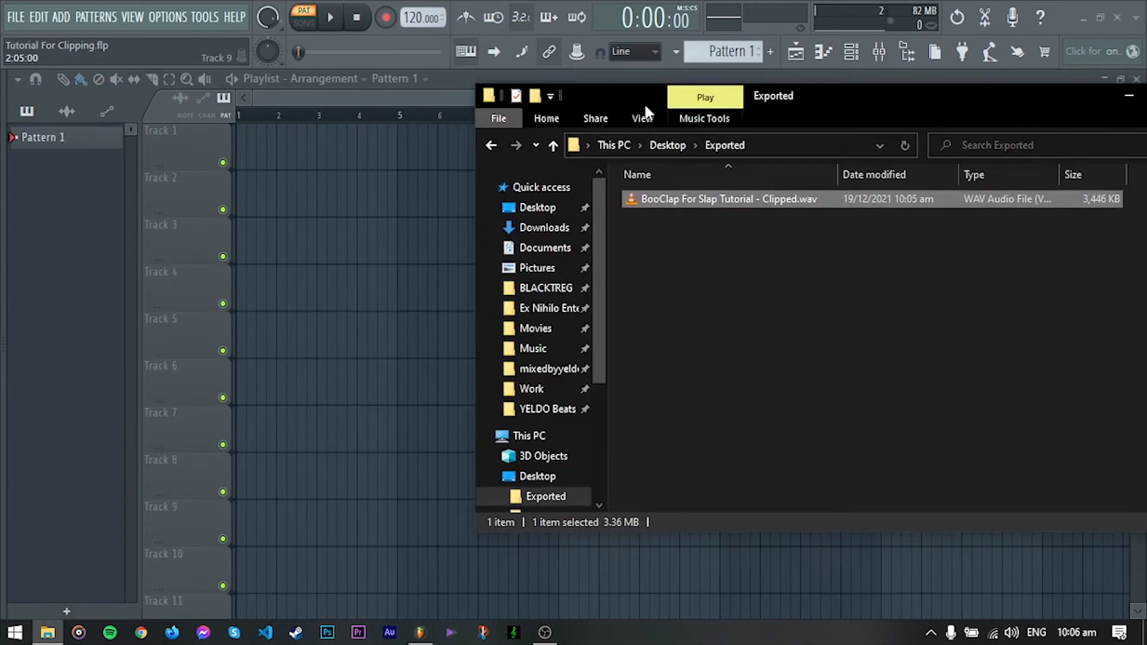
Place the exported BooClap For Slap Tutorial - Clipped.wav at bar 1 of Track 3 in the clipping project and audition it.
left_click_drag(659, 198, 308, 239)
left_click_drag(445, 250, 232, 263)
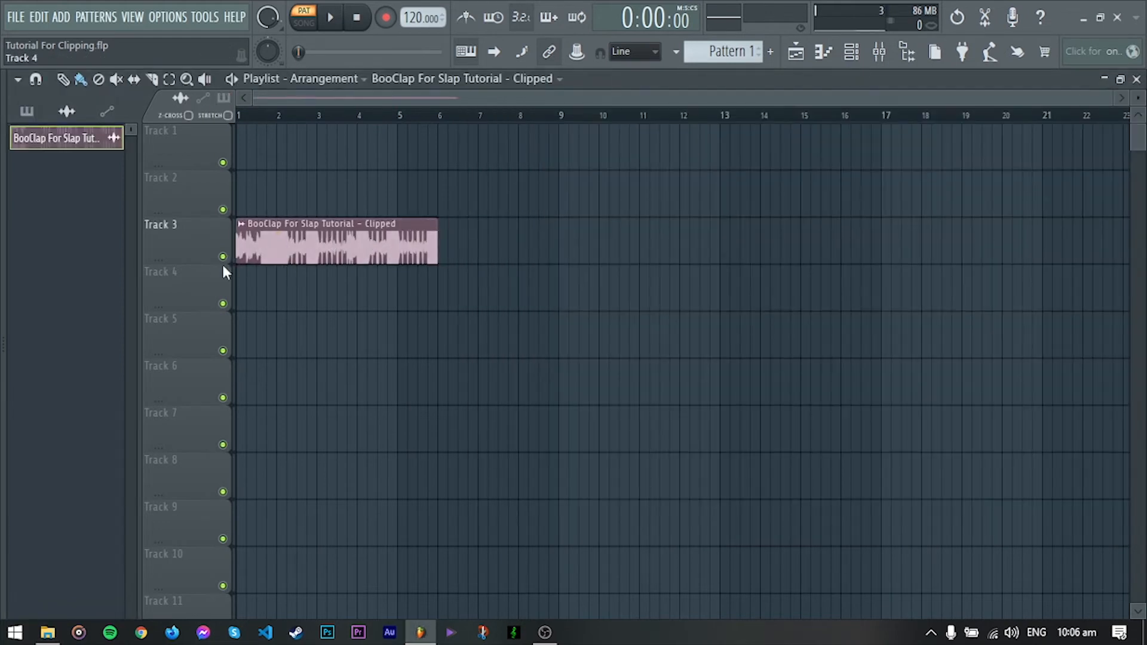
key("space")
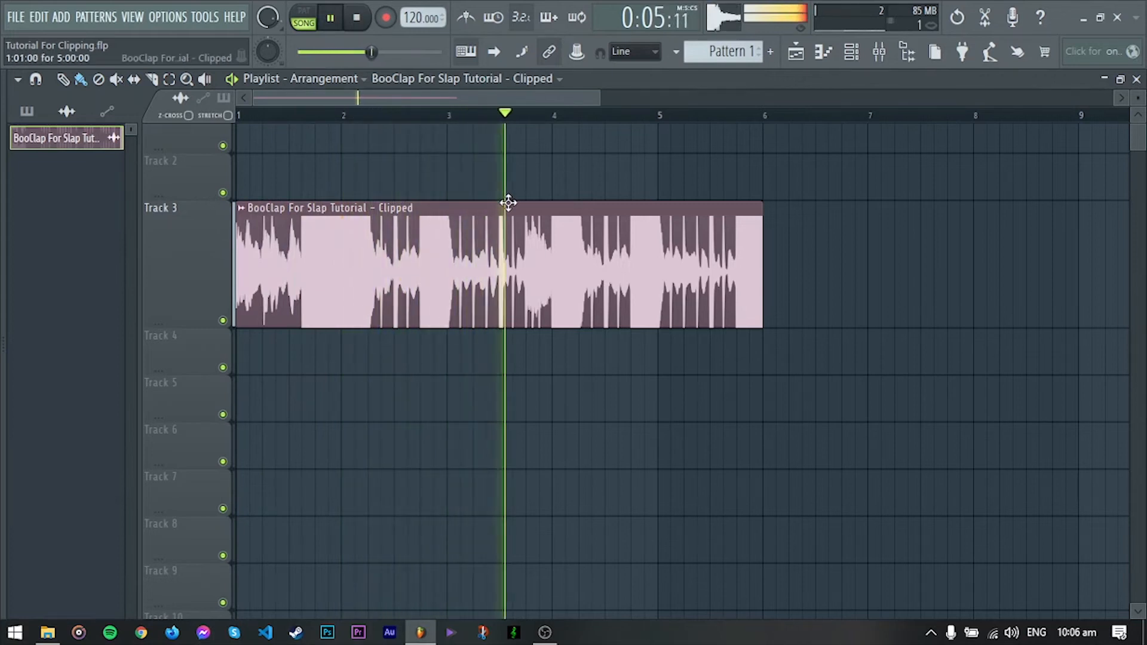
key("space")
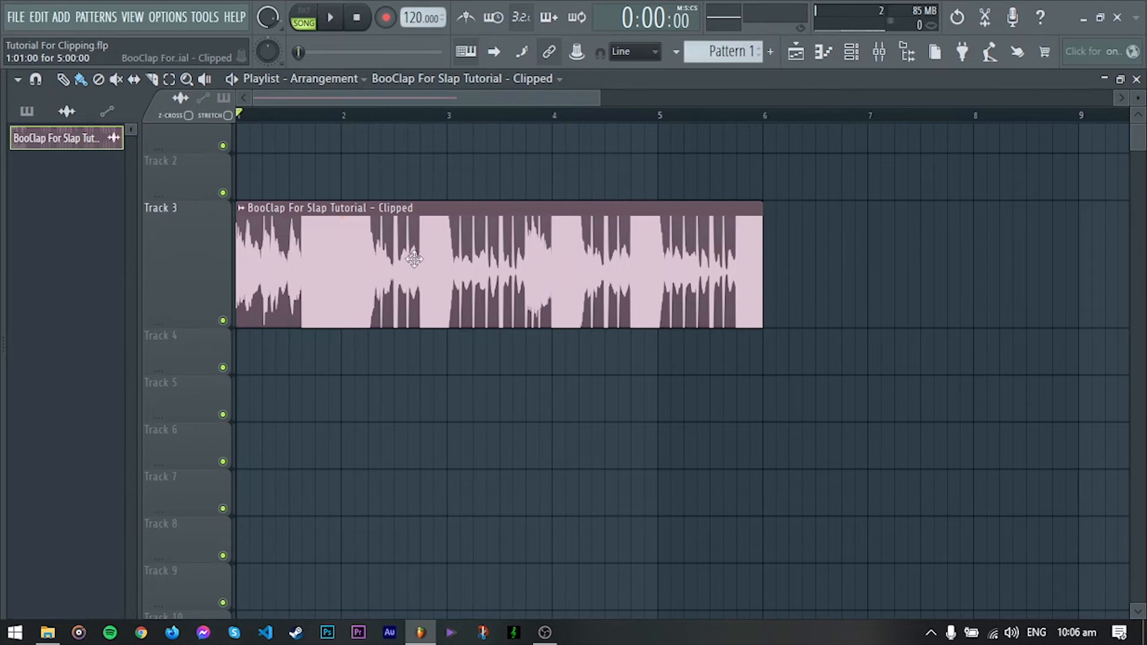
Normalize the audio clip on Track 3 in its sampler settings, and close the settings window.
double_click(412, 258)
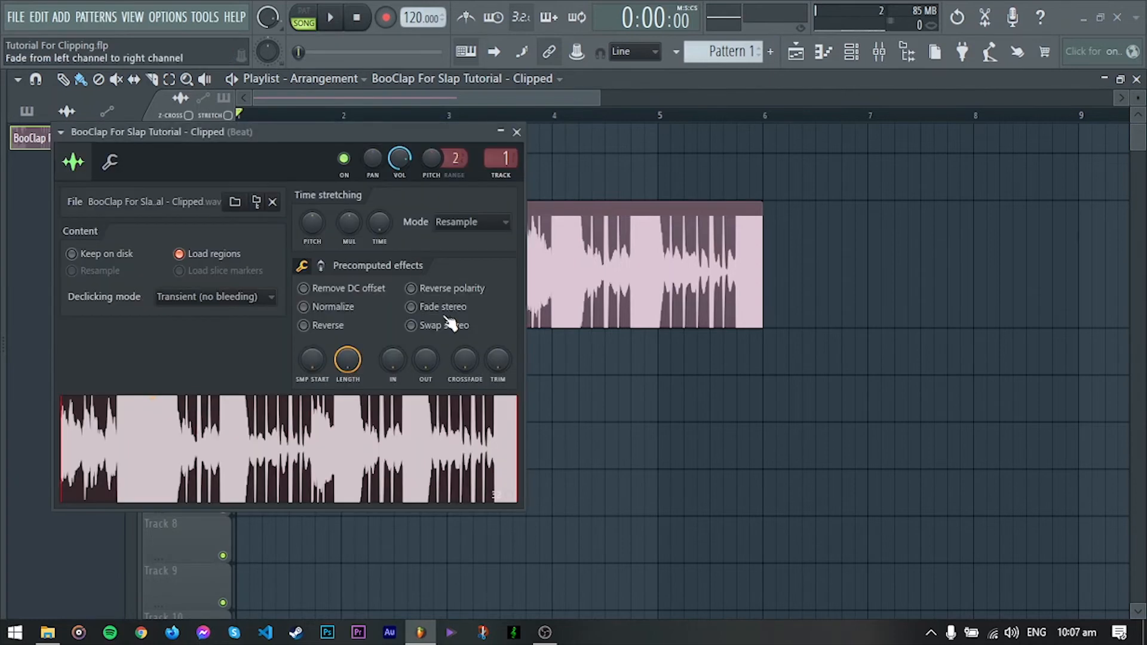
left_click_drag(298, 130, 685, 179)
left_click(816, 353)
left_click(909, 174)
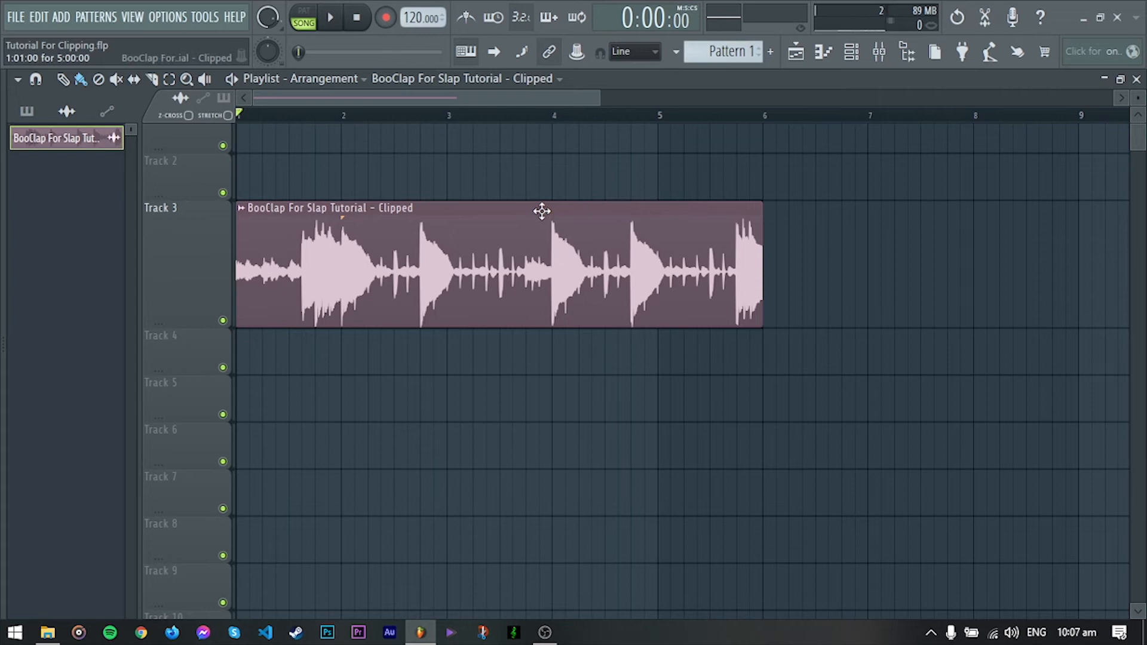
Audition the clip and load Waves PuigTec EQP1A Stereo in slot 1 of the Beat mixer track.
key("space")
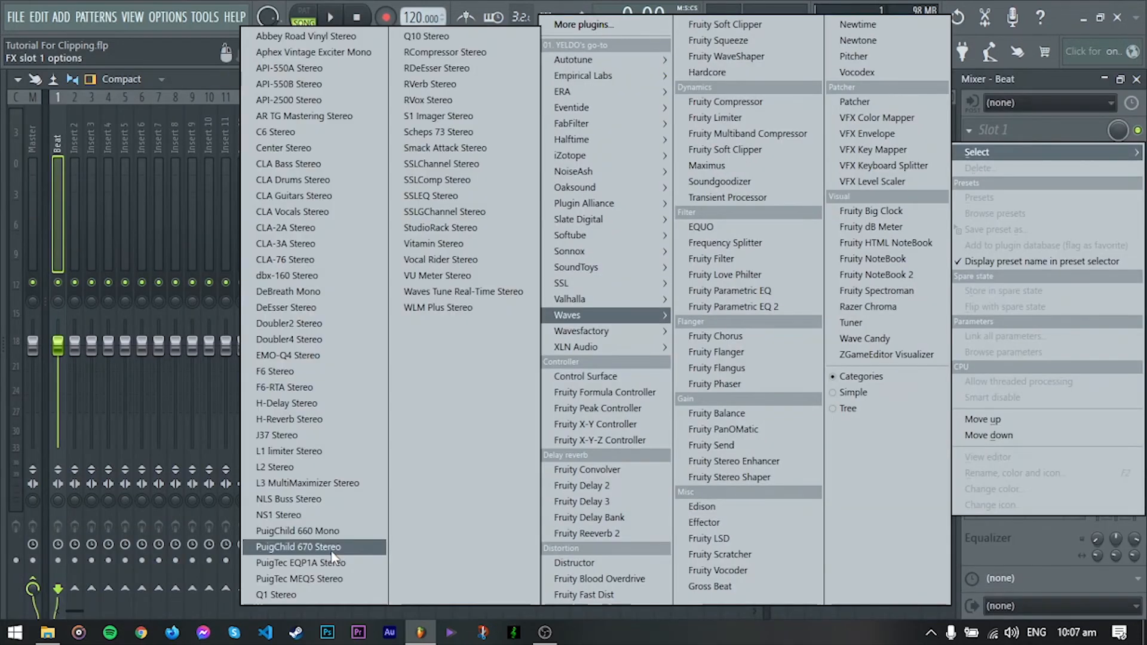
left_click(311, 548)
left_click_drag(321, 178, 518, 167)
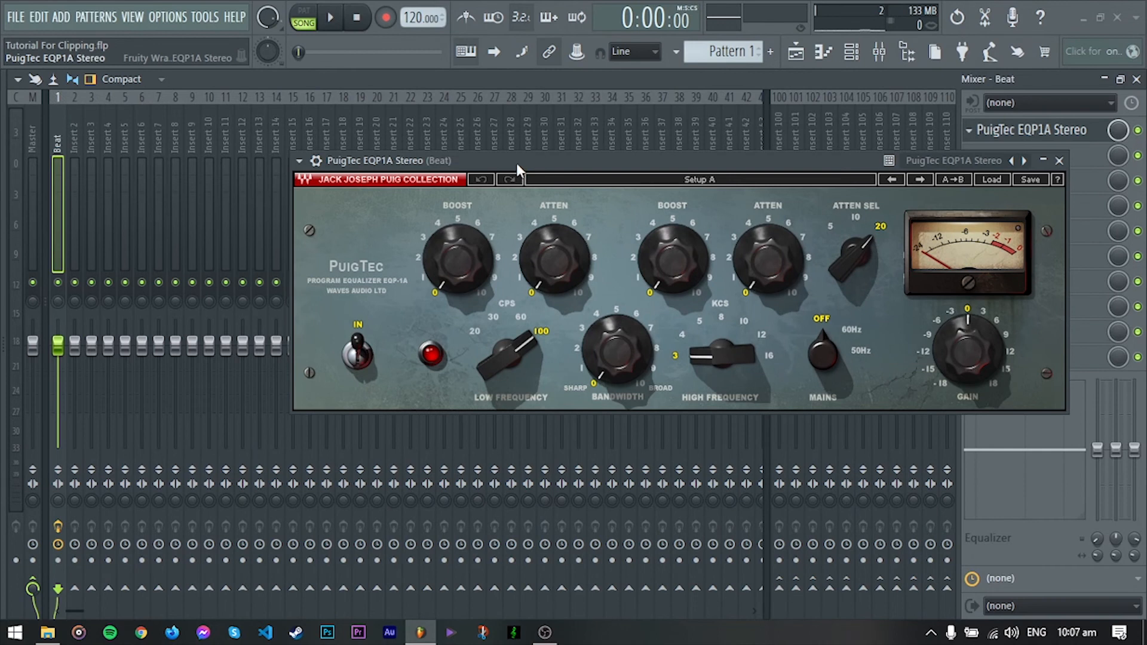
During playback, set PuigTec EQP1A's low boost to 4.2, low attenuation 3.8, high boost 9.0, bandwidth about 10 and high frequency 12 kHz.
key("space")
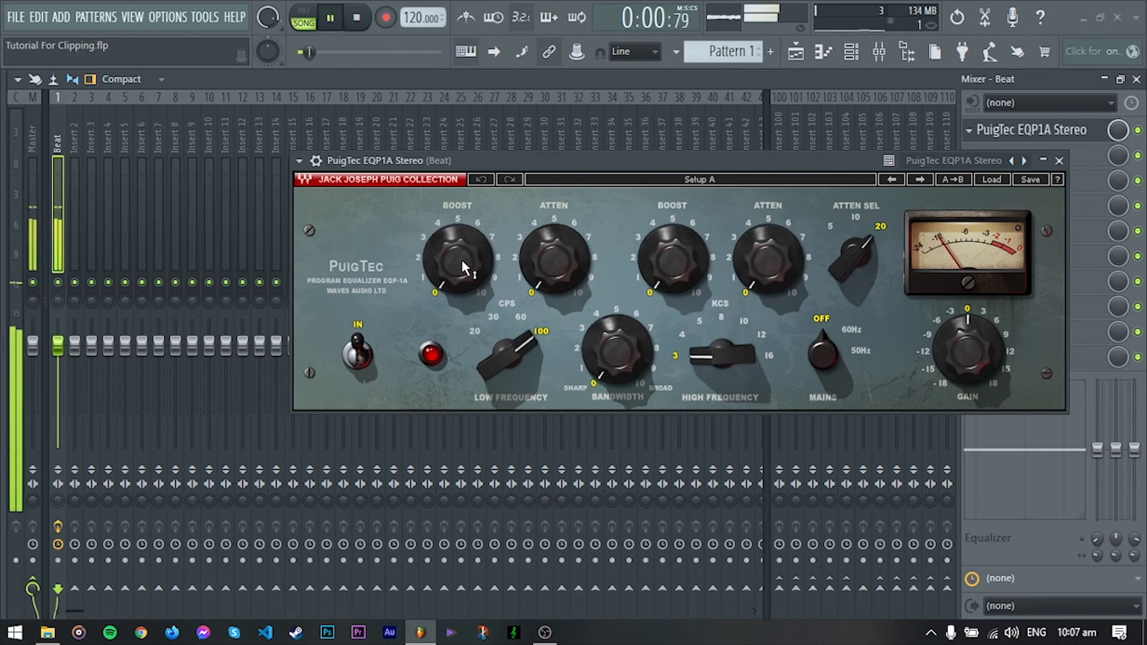
left_click_drag(462, 258, 461, 232)
left_click_drag(554, 259, 555, 255)
left_click_drag(673, 260, 673, 195)
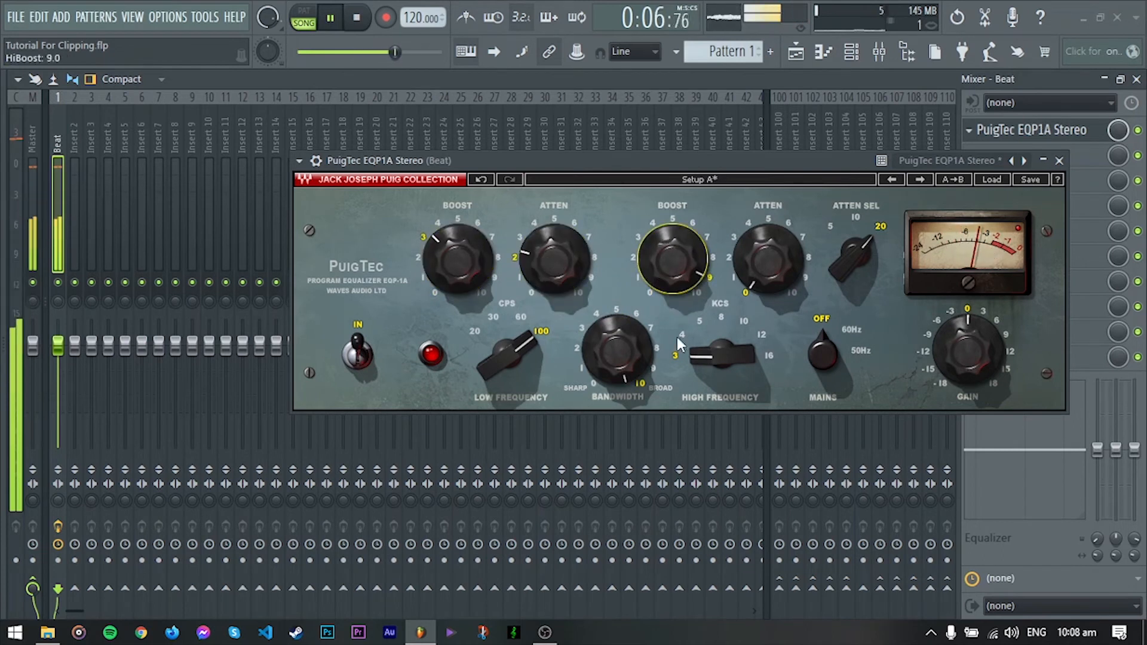
left_click_drag(696, 356, 696, 335)
left_click_drag(458, 258, 457, 241)
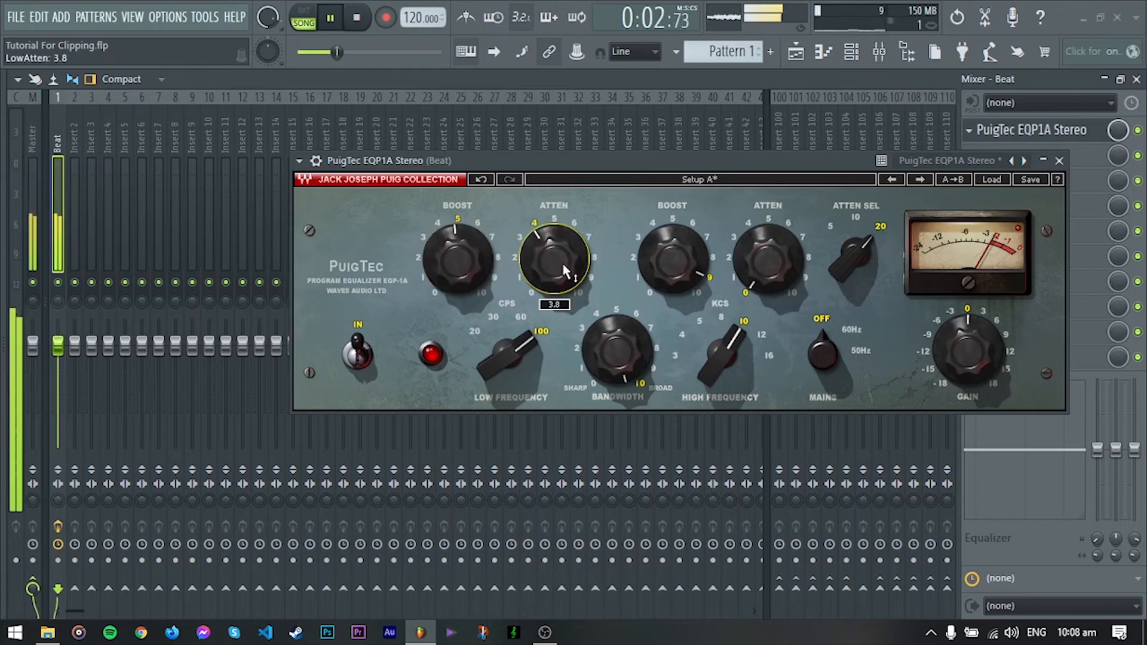
left_click_drag(459, 257, 459, 261)
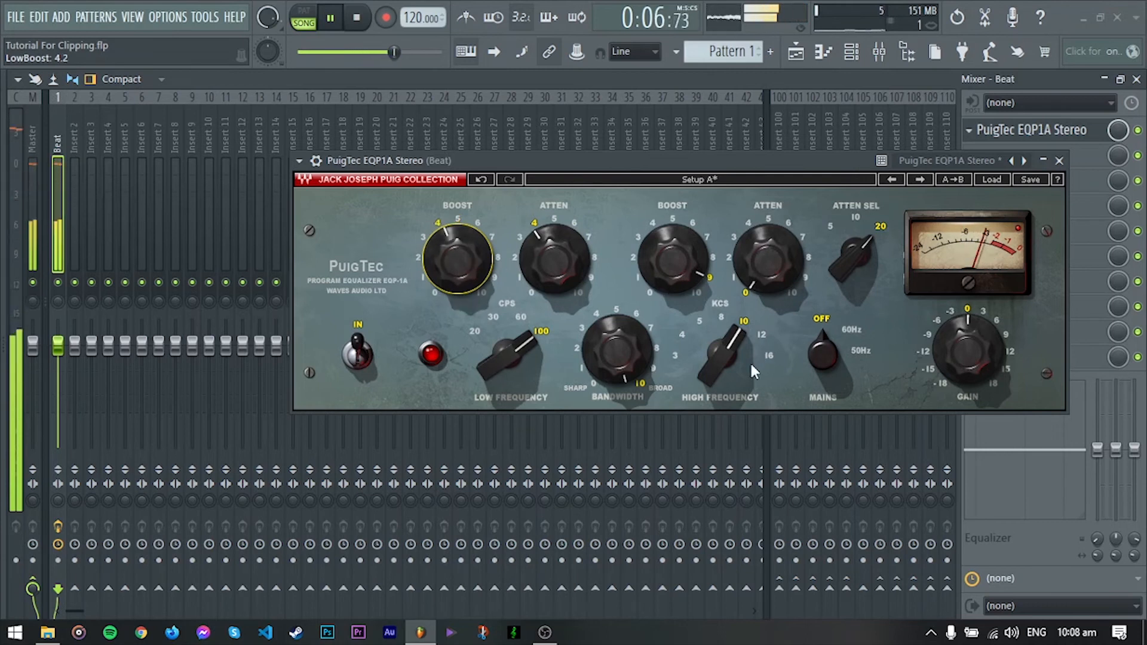
left_click_drag(720, 364, 721, 352)
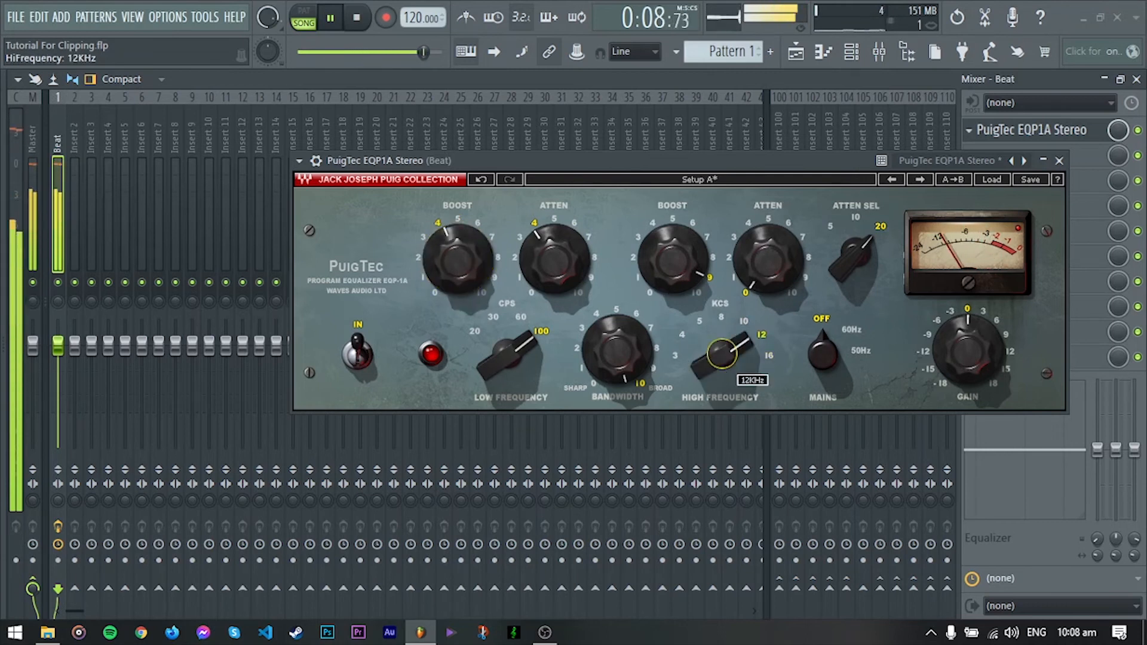
Fine-tune the EQ's low boost to about 5, low attenuation to 3.9, high boost to about 8 and bandwidth to about 8.
left_click_drag(681, 267, 681, 262)
left_click_drag(618, 351, 619, 365)
left_click_drag(457, 258, 458, 253)
left_click(541, 256)
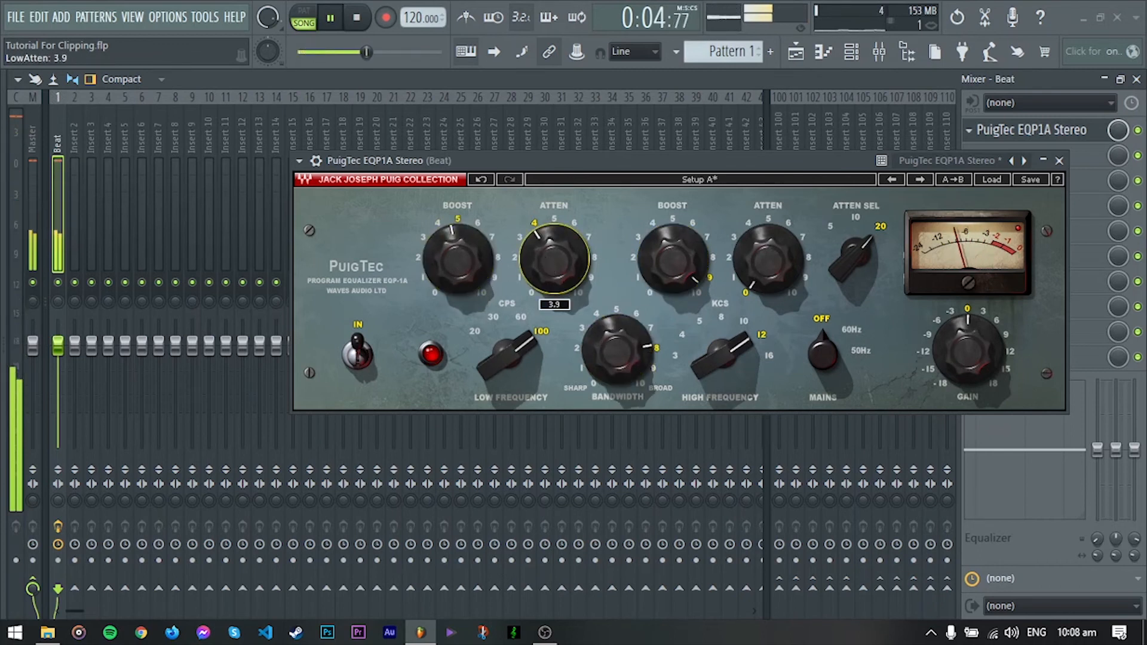
left_click_drag(672, 258, 673, 264)
left_click_drag(566, 163, 494, 162)
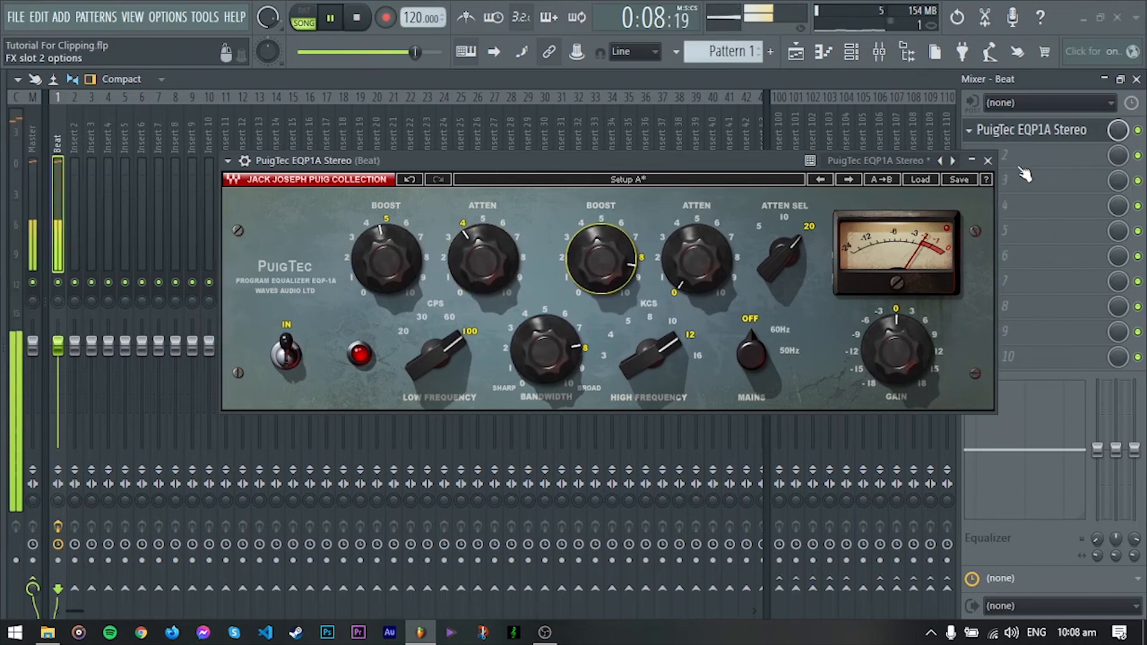
Close the PuigTec EQ, return to the playlist and stop playback.
left_click(989, 160)
left_click(796, 51)
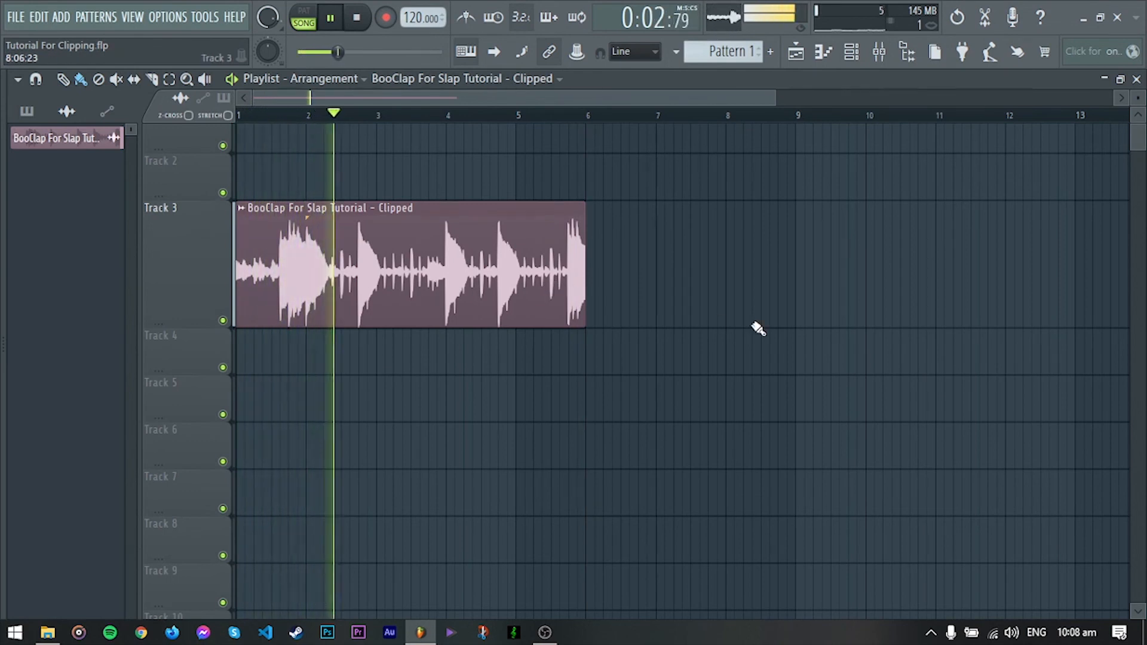
key("space")
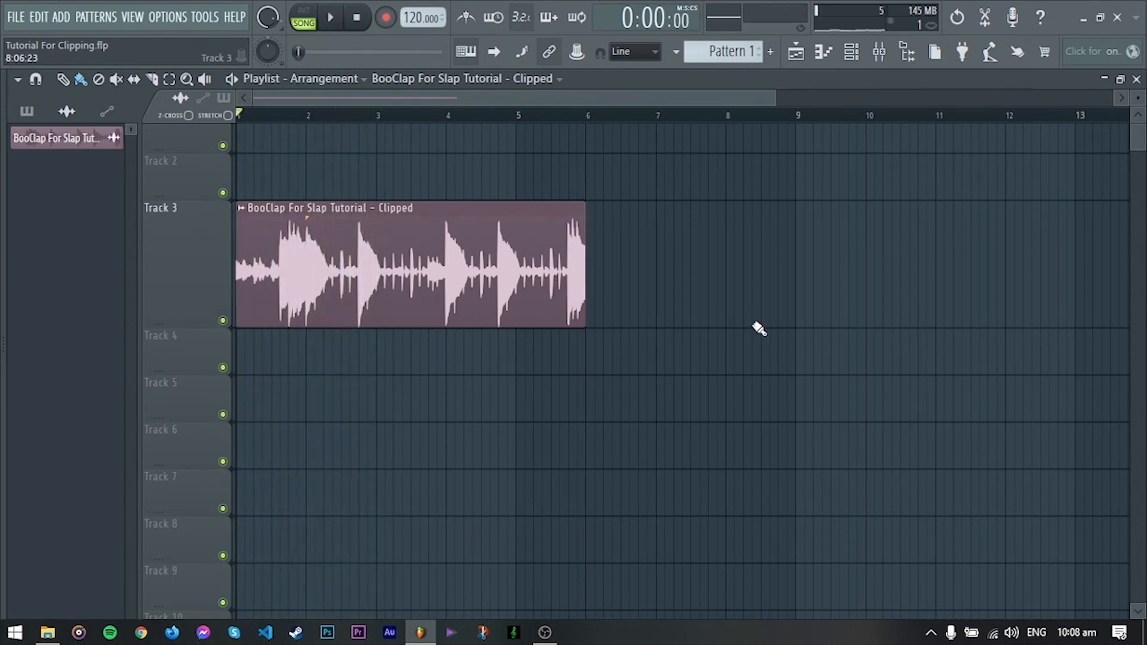